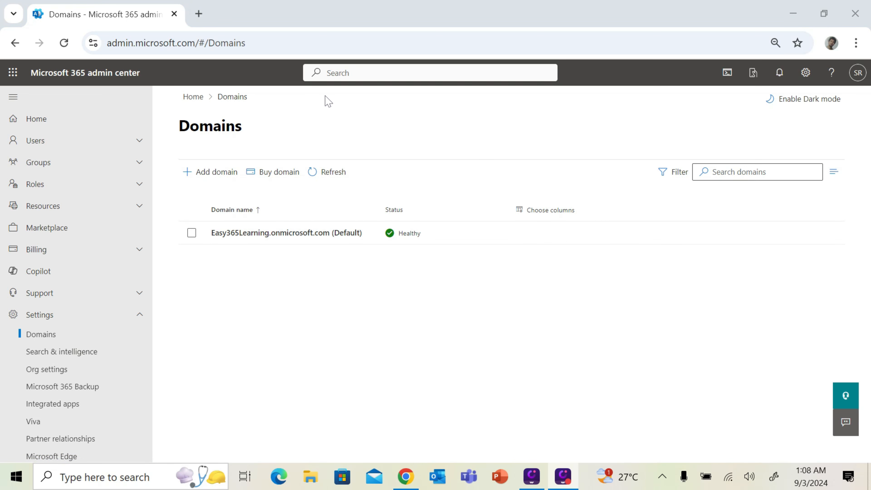
# Add Easy365learning.com as a new domain and continue to its GoDaddy ownership verification page
pyautogui.click(230, 181)
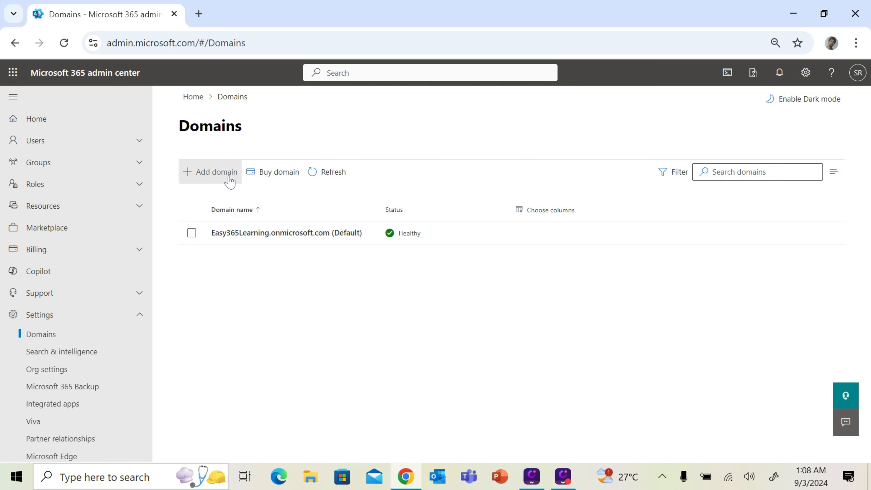
pyautogui.click(230, 181)
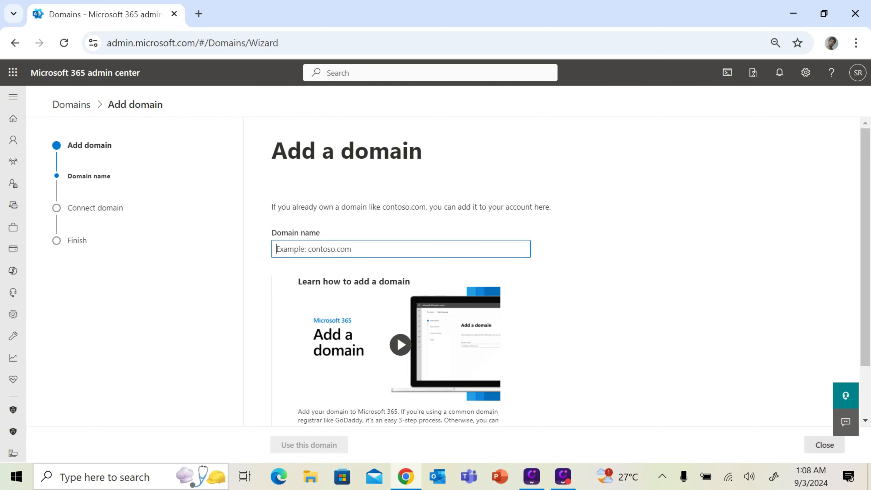
pyautogui.write('Ea')
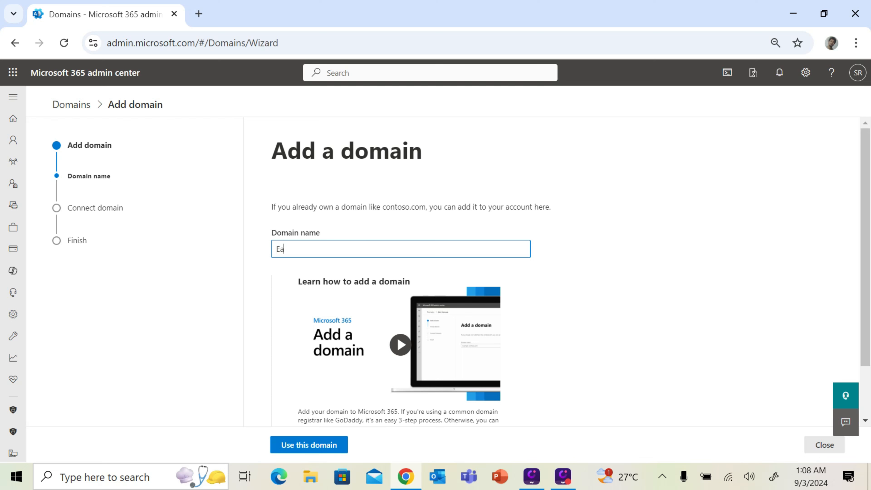
pyautogui.write('sy365learning.com')
pyautogui.scroll(-2, 346, 409)
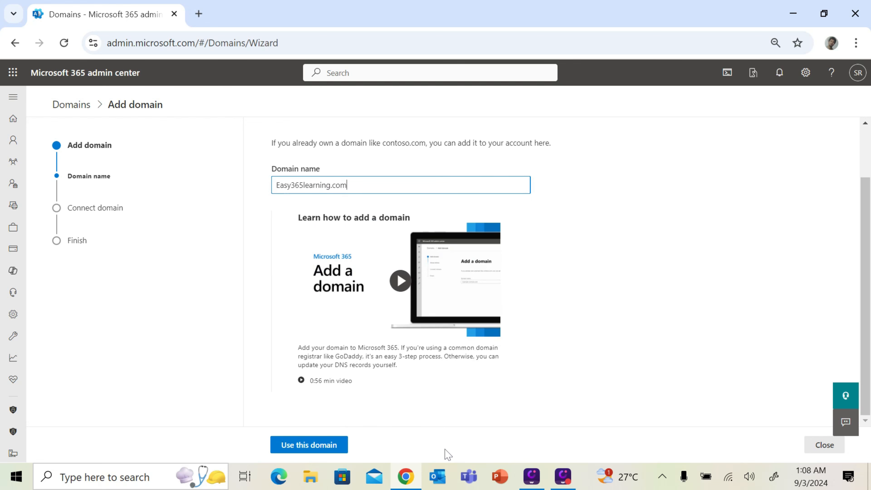
pyautogui.click(324, 446)
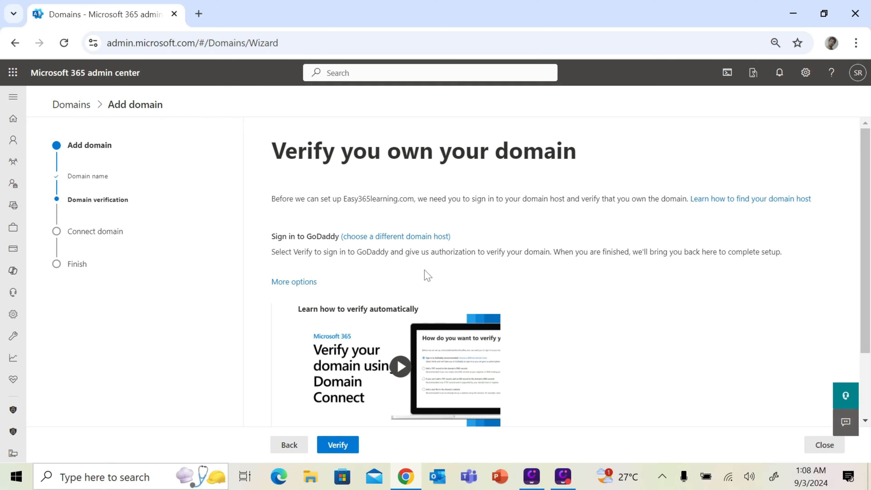
pyautogui.scroll(-2, 427, 274)
pyautogui.scroll(2, 426, 275)
pyautogui.scroll(-2, 496, 250)
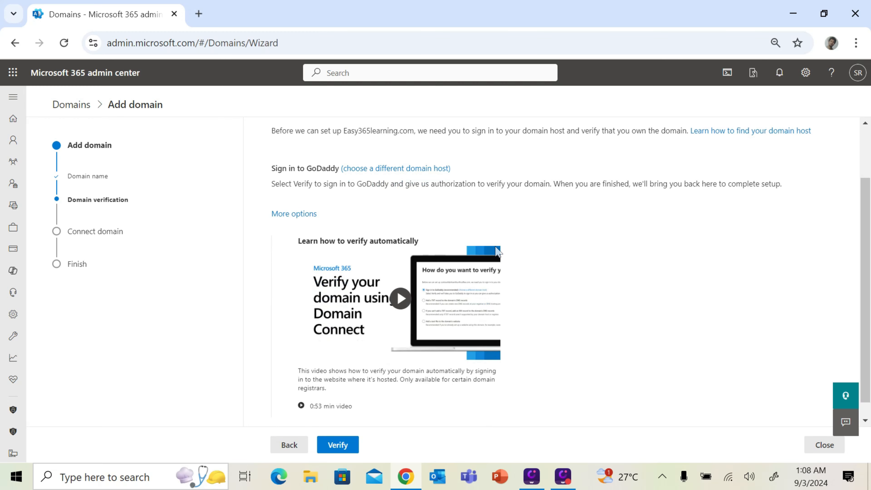
pyautogui.click(340, 444)
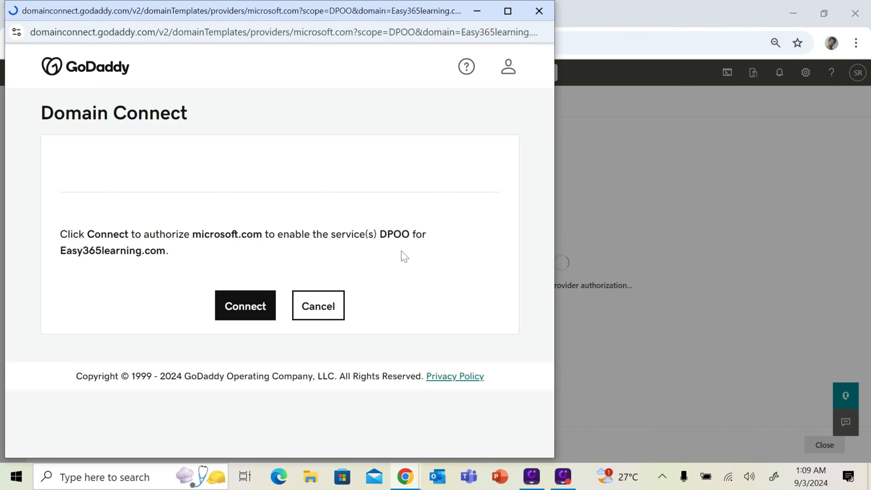
pyautogui.click(245, 305)
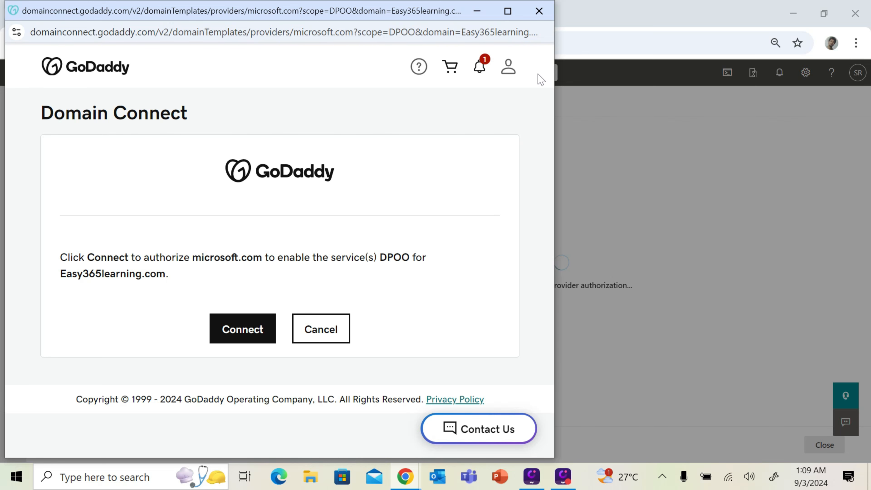
pyautogui.click(539, 11)
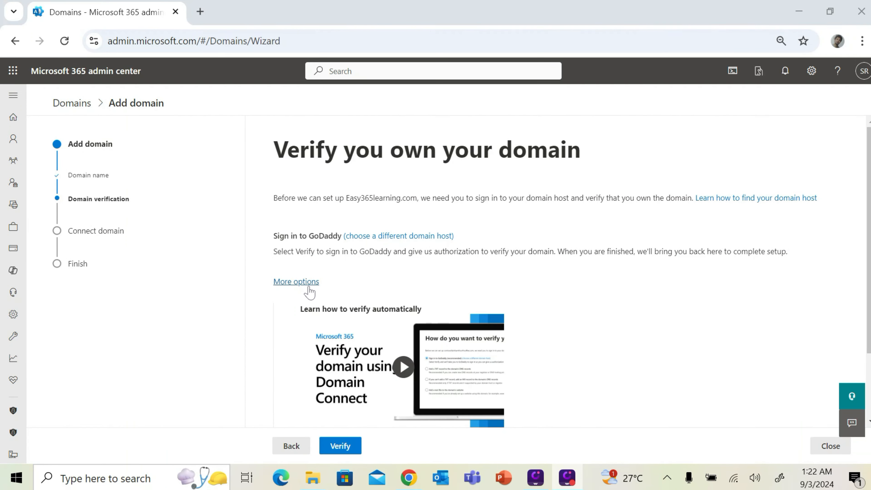
# Switch to TXT-record verification and select the TXT value listed with name @ and TTL 3600
pyautogui.click(294, 282)
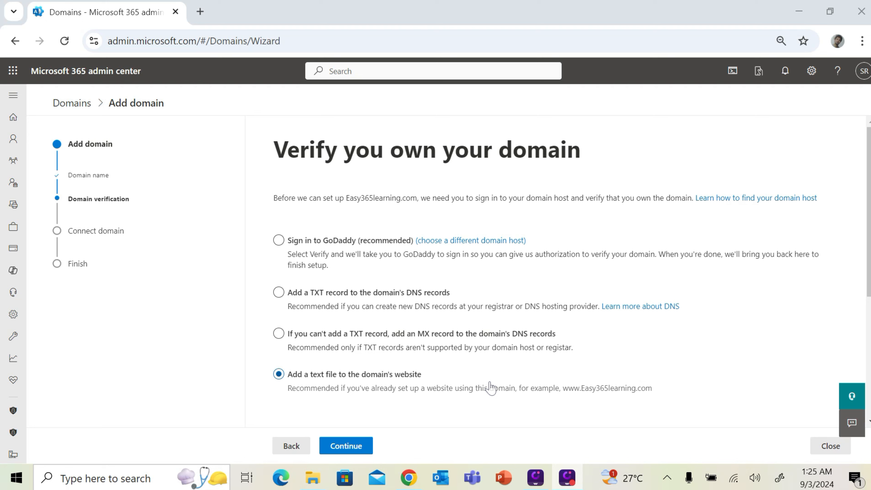
pyautogui.click(302, 299)
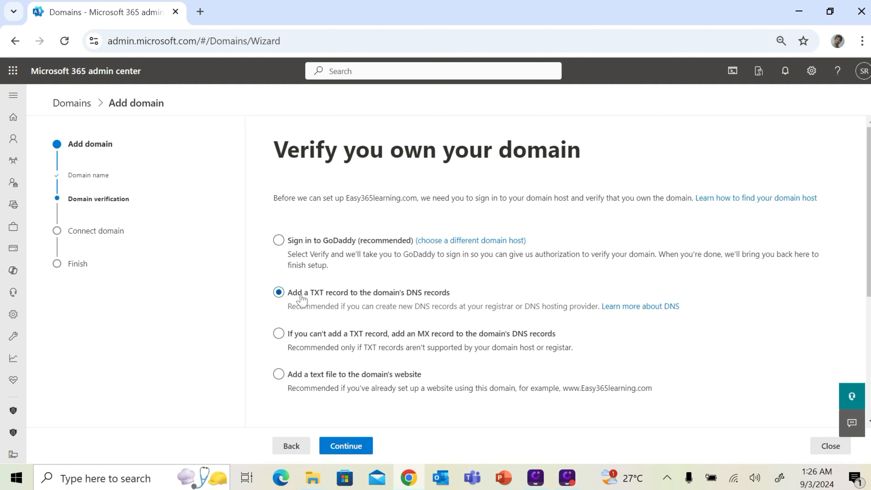
pyautogui.click(347, 446)
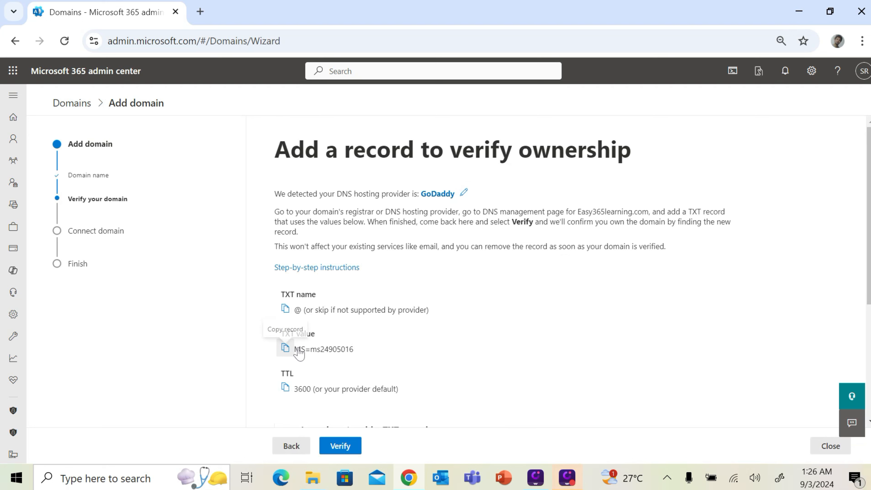
pyautogui.moveTo(301, 349); pyautogui.dragTo(356, 350)
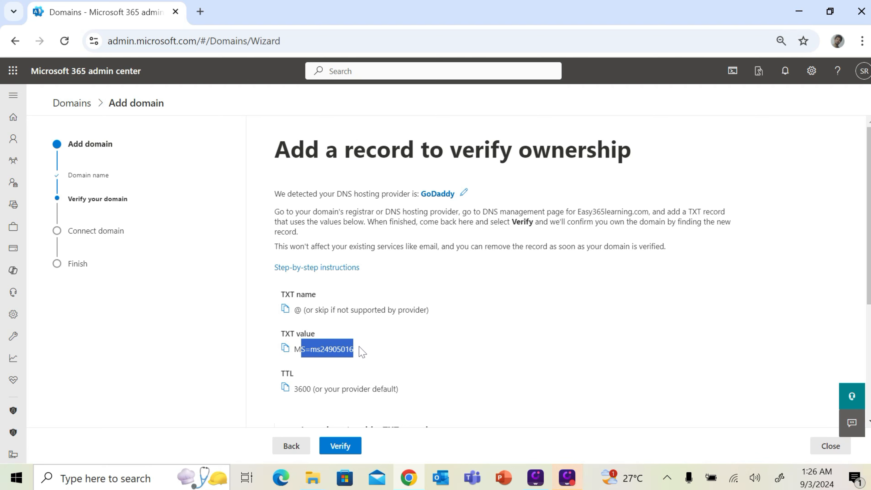
# Open GoDaddy DNS Management for easy365learning.com and start a new TXT record
pyautogui.click(800, 14)
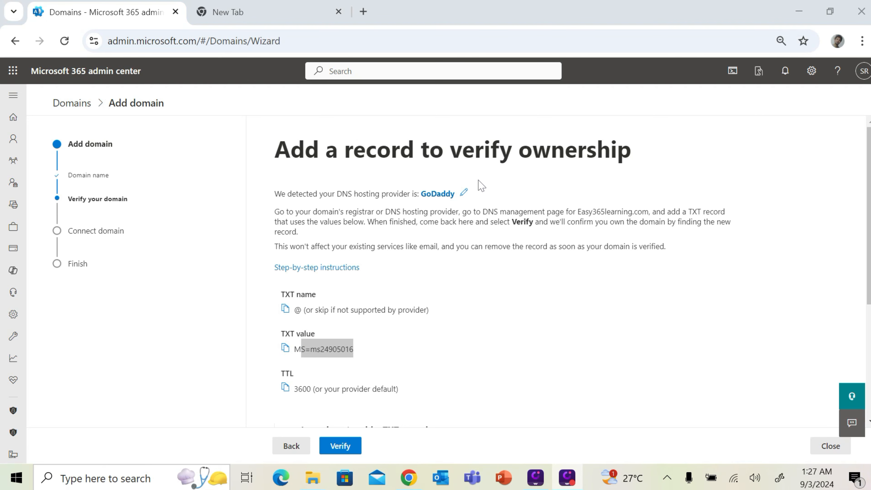
pyautogui.click(279, 10)
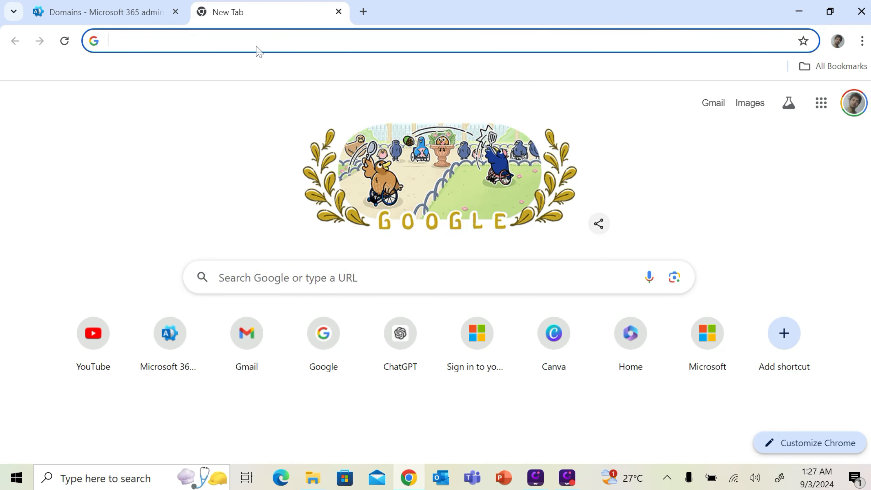
pyautogui.click(240, 41)
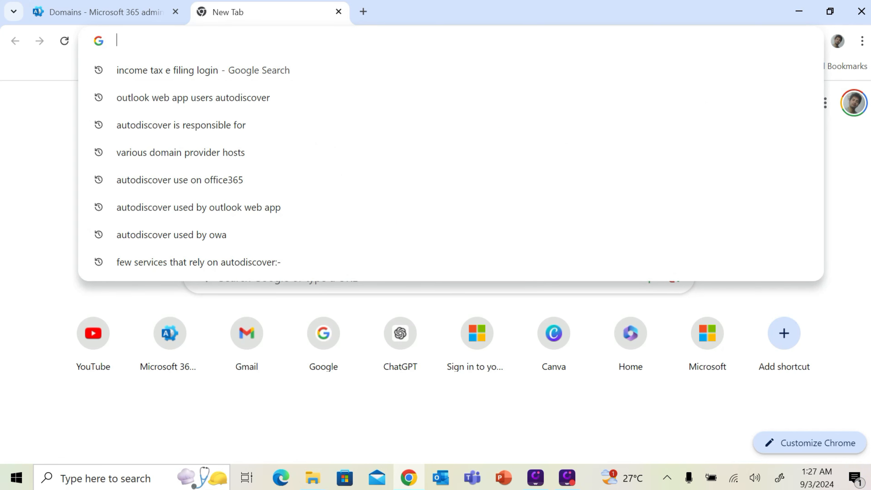
pyautogui.write('god')
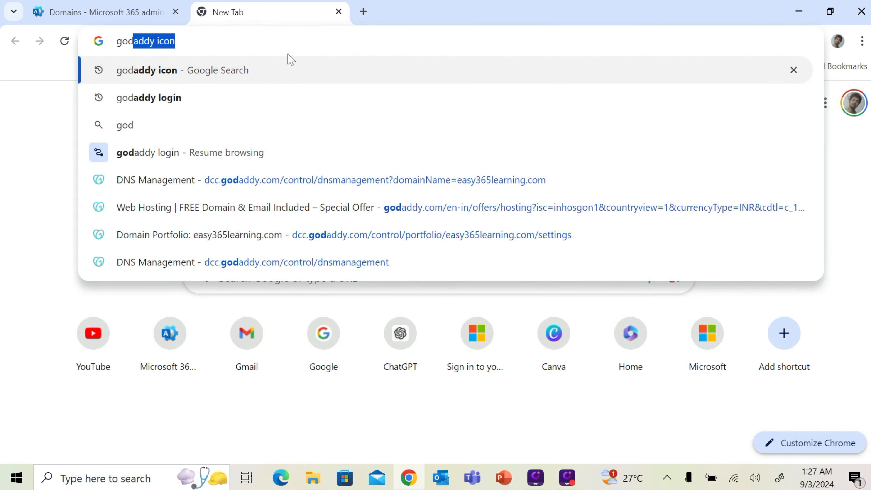
pyautogui.click(321, 180)
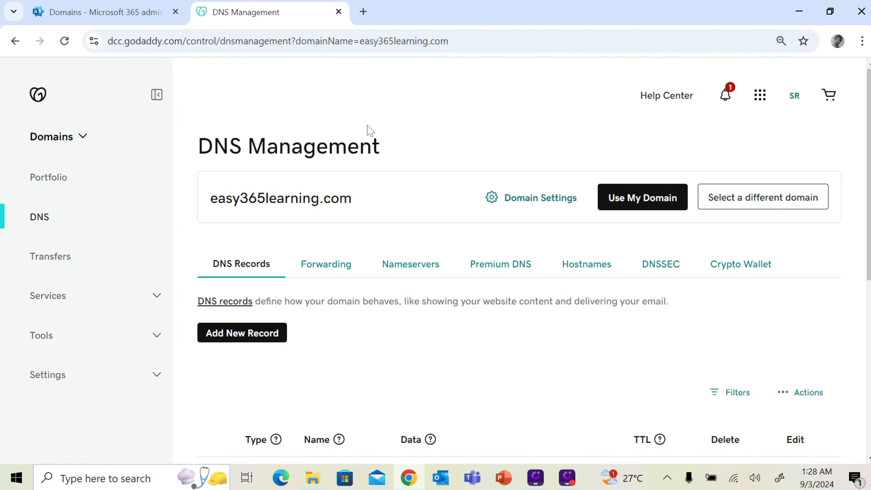
pyautogui.scroll(-5, 443, 338)
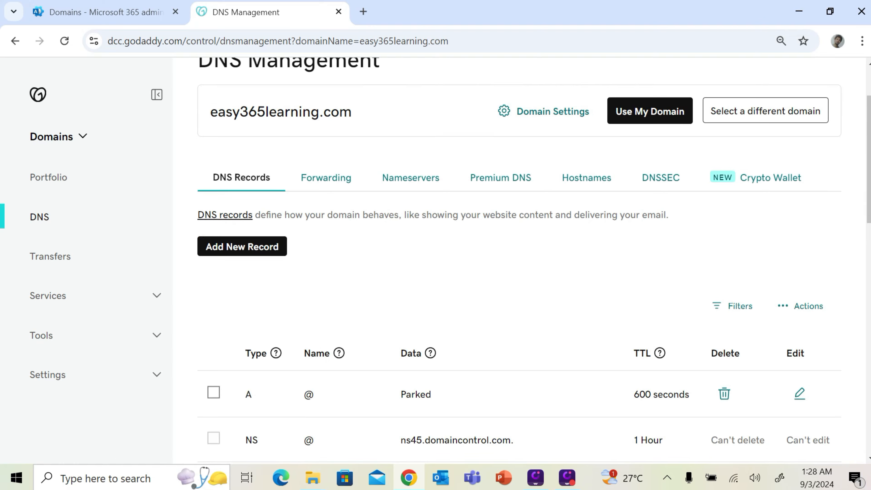
pyautogui.scroll(-5, 350, 285)
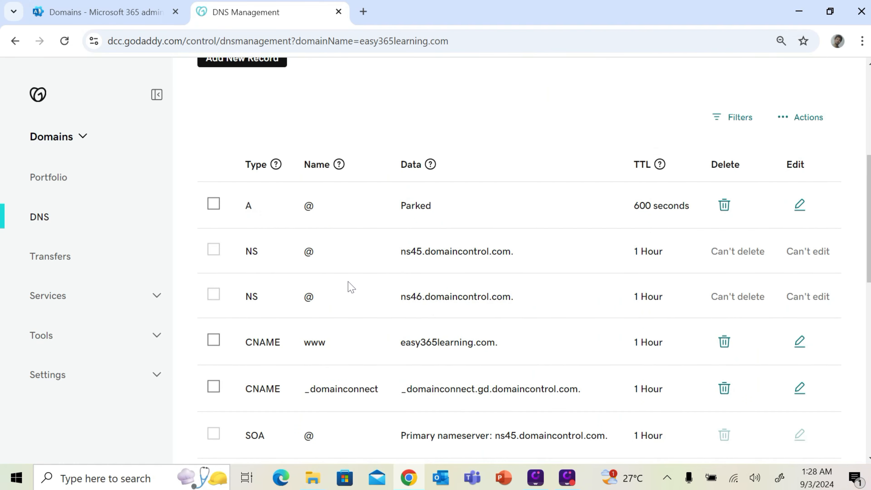
pyautogui.scroll(10, 365, 306)
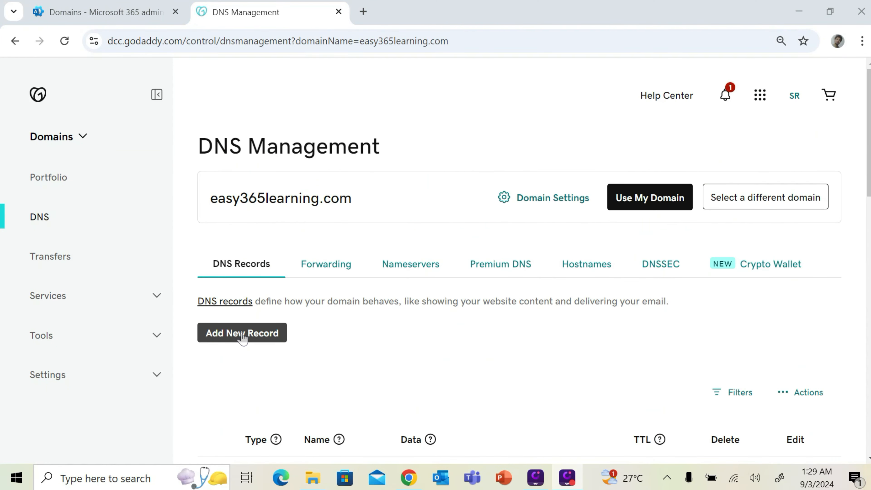
pyautogui.click(229, 331)
pyautogui.click(271, 418)
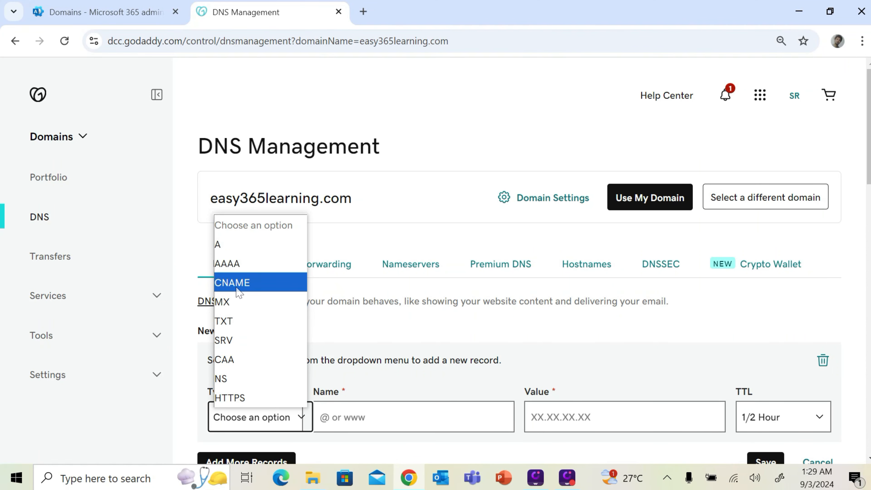
pyautogui.click(229, 319)
pyautogui.press('Tab')
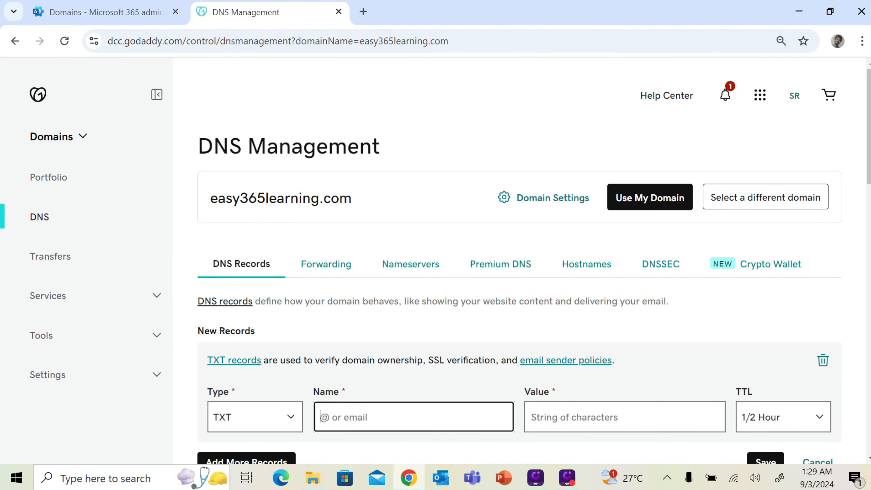
# Copy Name @ and Value MS=ms24905016 from Microsoft 365 into the TXT record
pyautogui.click(124, 6)
pyautogui.click(285, 308)
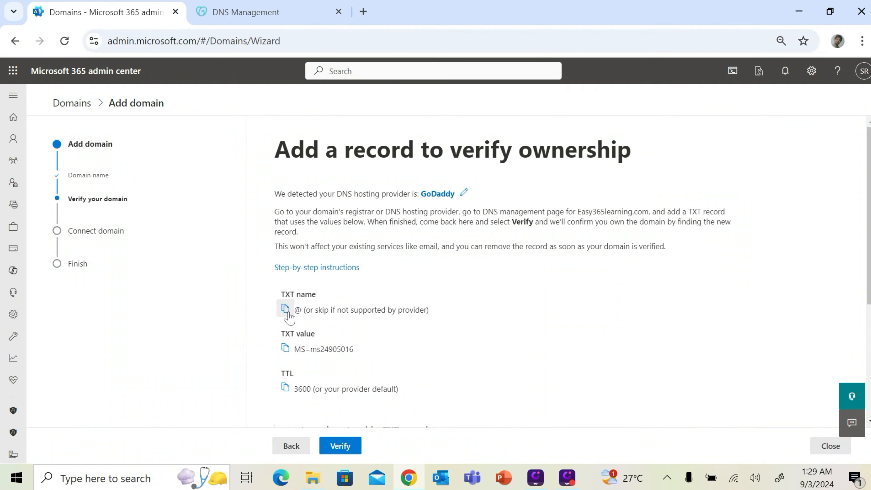
pyautogui.click(254, 12)
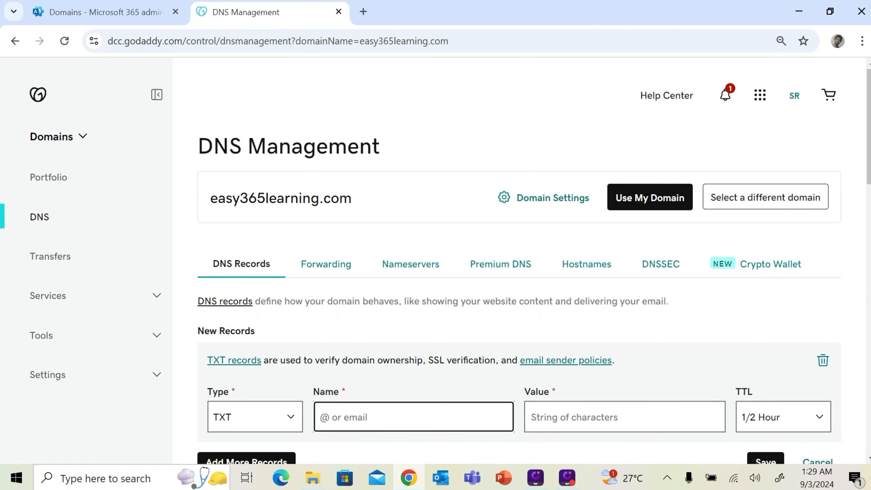
pyautogui.hotkey('ctrl', 'v')
pyautogui.click(124, 13)
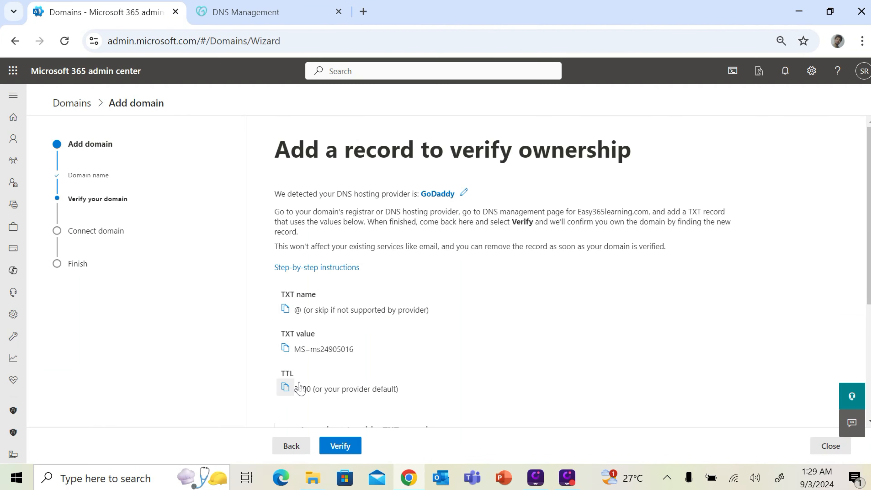
pyautogui.click(285, 349)
pyautogui.click(276, 11)
pyautogui.click(552, 405)
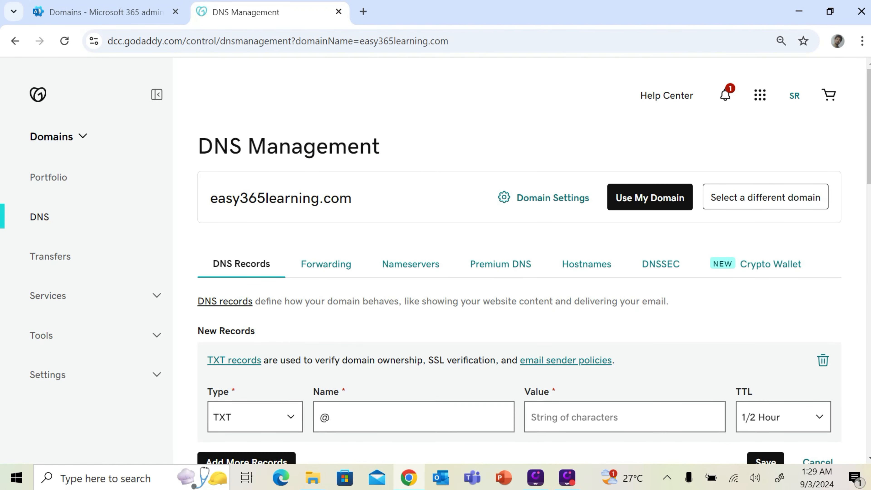
pyautogui.hotkey('ctrl', 'v')
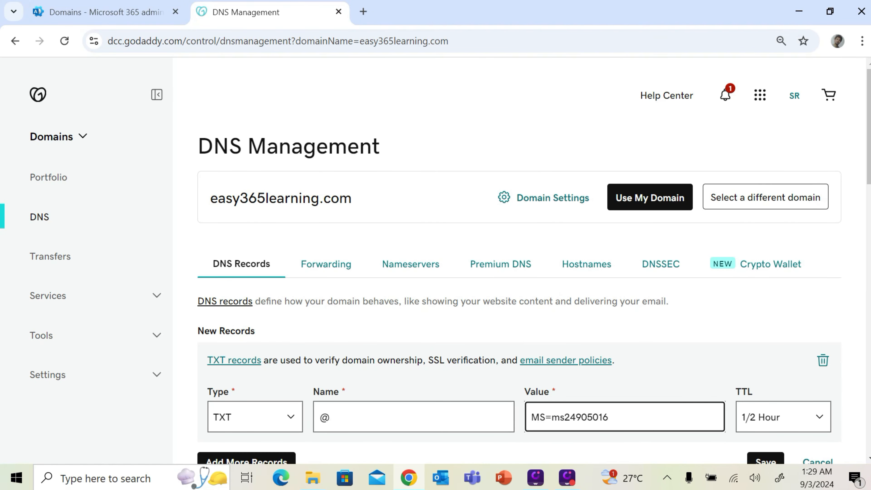
# Set the TXT record's TTL to 1 Hour, save it, and scroll to the new entry
pyautogui.click(805, 417)
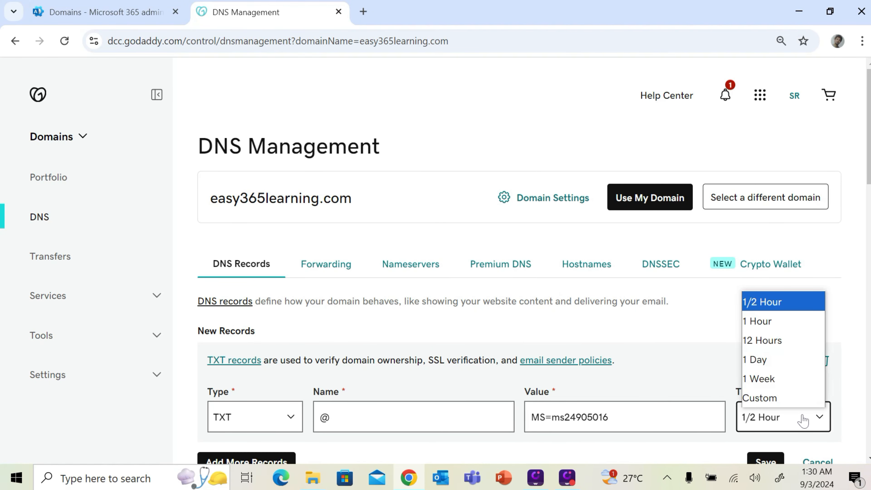
pyautogui.click(776, 321)
pyautogui.scroll(-2, 696, 353)
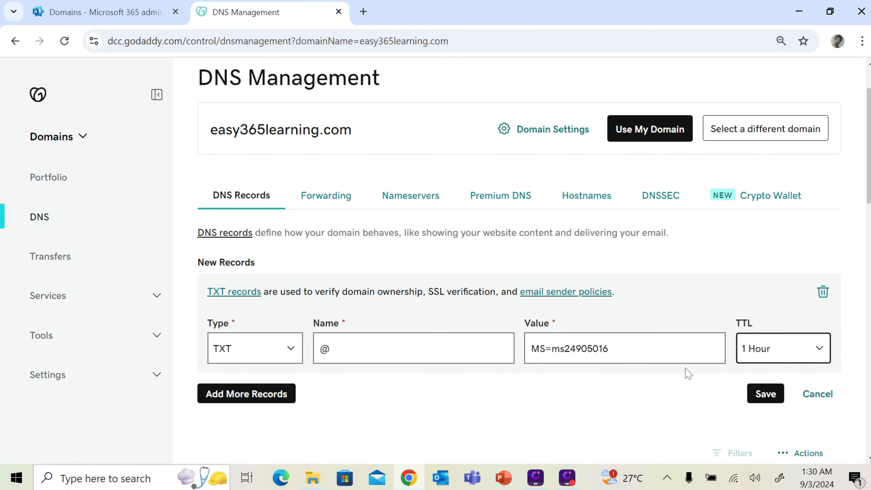
pyautogui.click(770, 398)
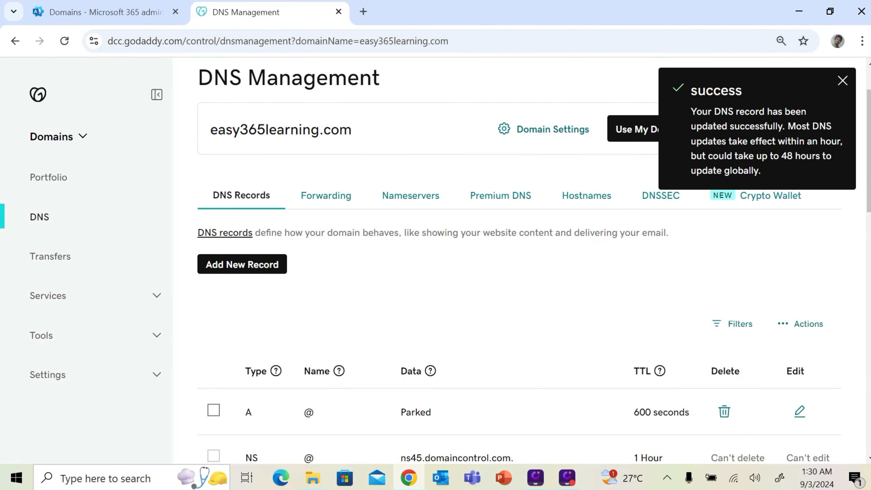
pyautogui.click(842, 80)
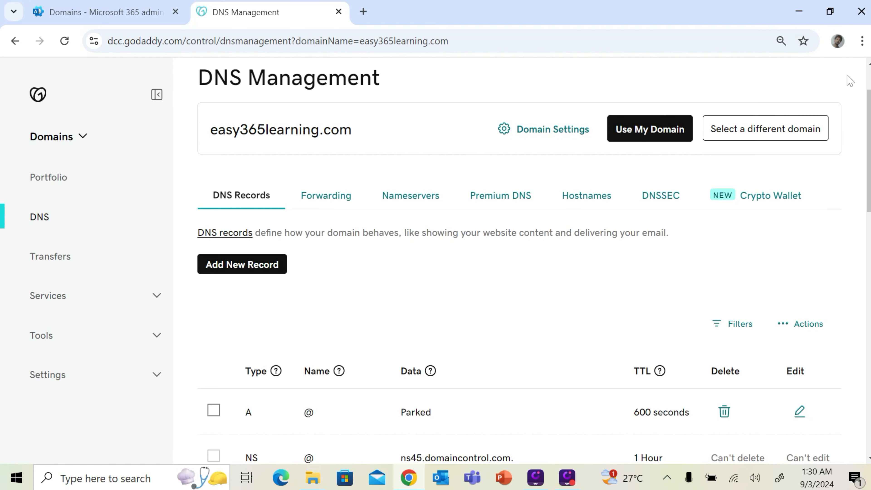
pyautogui.scroll(-1, 823, 228)
pyautogui.scroll(-5, 823, 228)
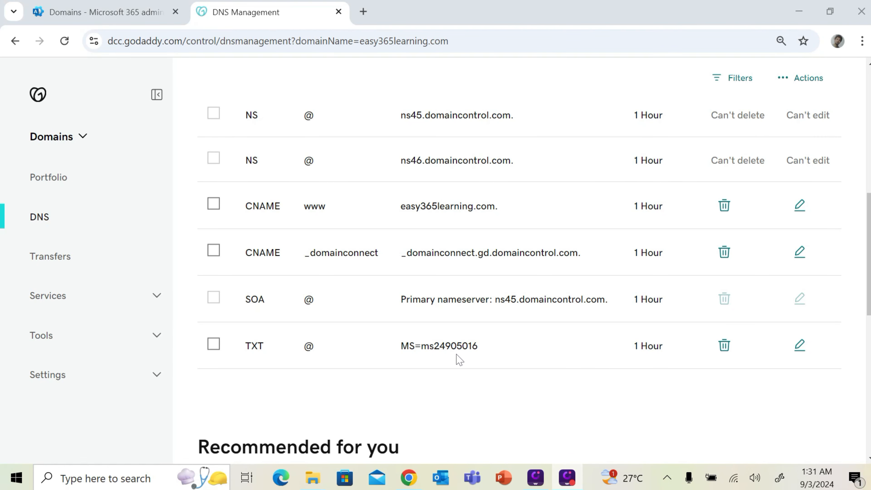
# Run an MxToolbox DNS lookup for txt:easy365learning.com and confirm the MS=ms24905016 record appears
pyautogui.click(363, 12)
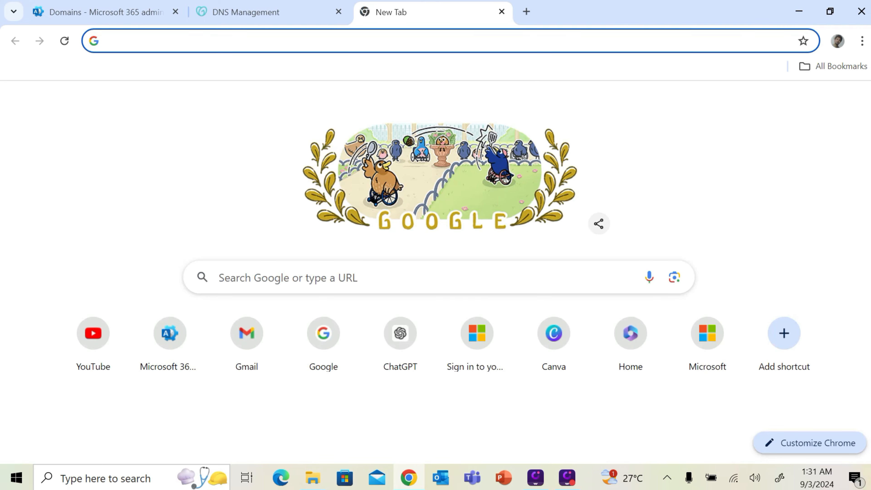
pyautogui.write('mx')
pyautogui.press('Return')
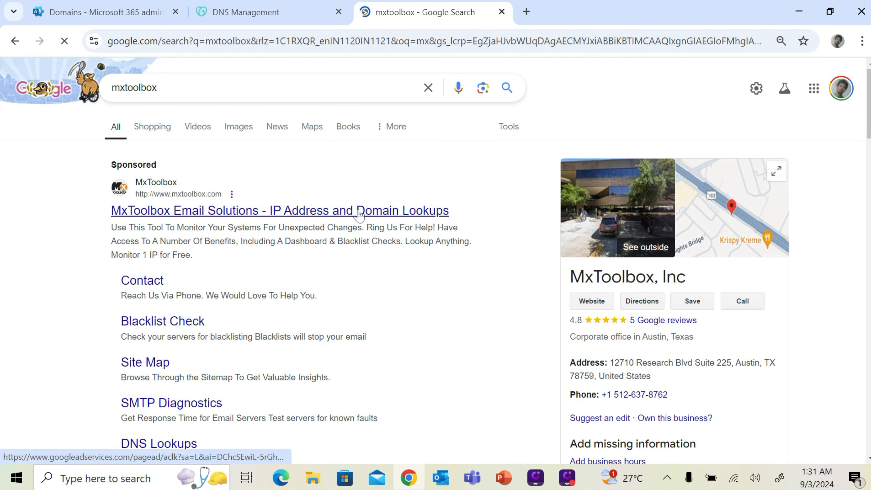
pyautogui.click(359, 211)
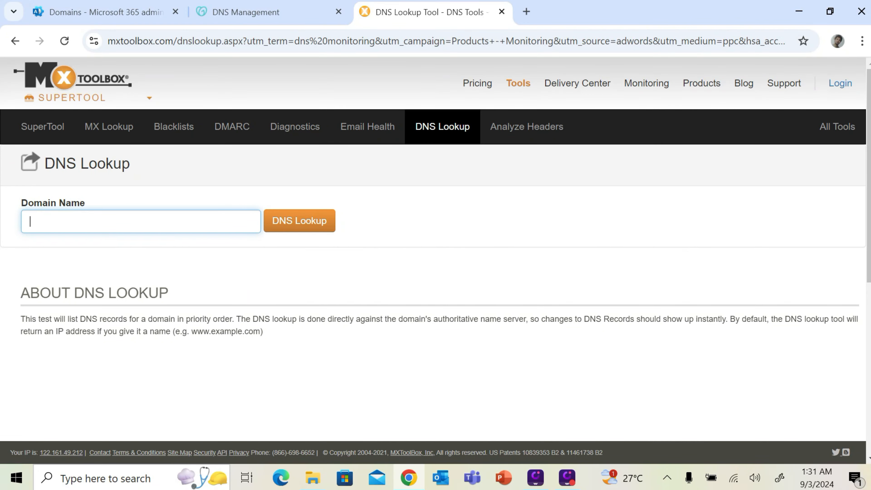
pyautogui.click(141, 222)
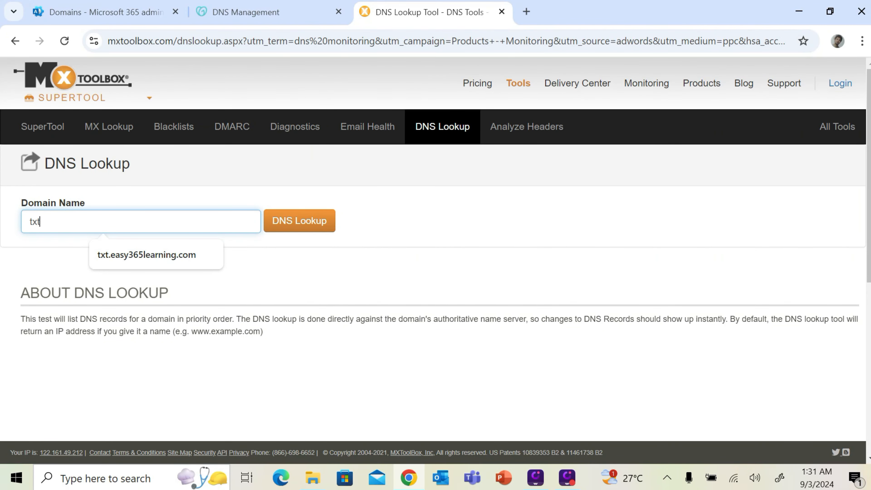
pyautogui.write('txt:')
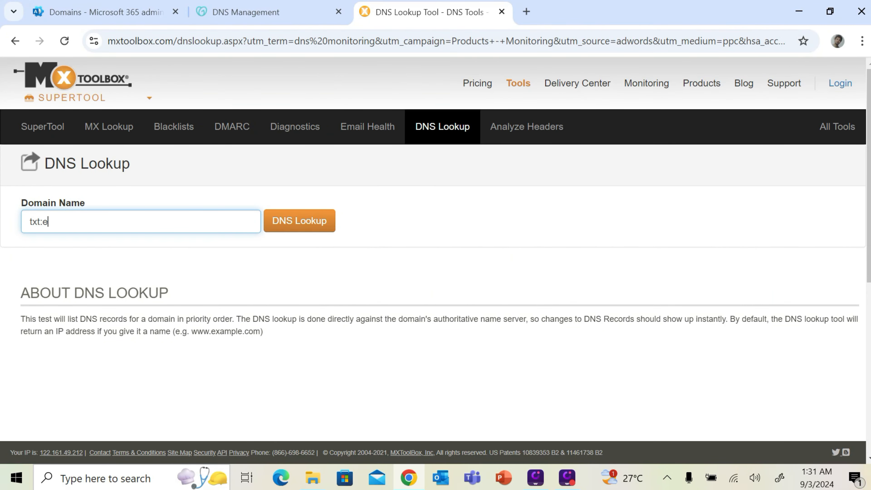
pyautogui.write('easy365learnin')
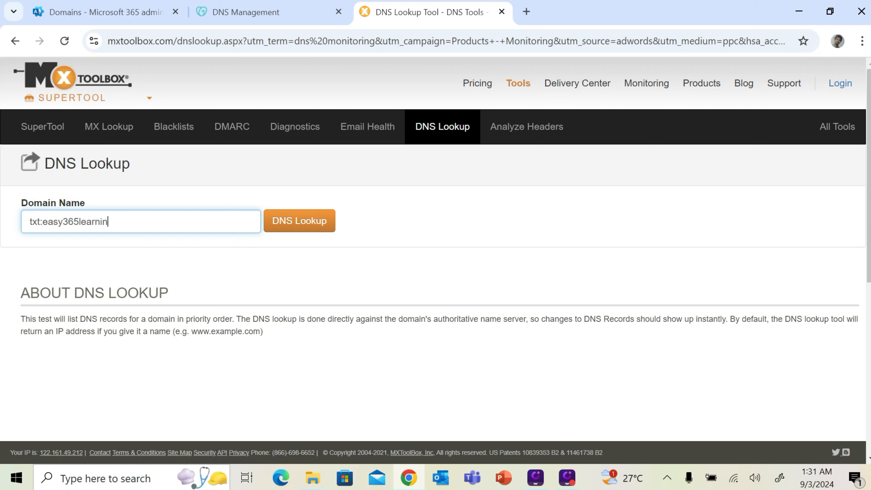
pyautogui.write('g.com')
pyautogui.click(288, 224)
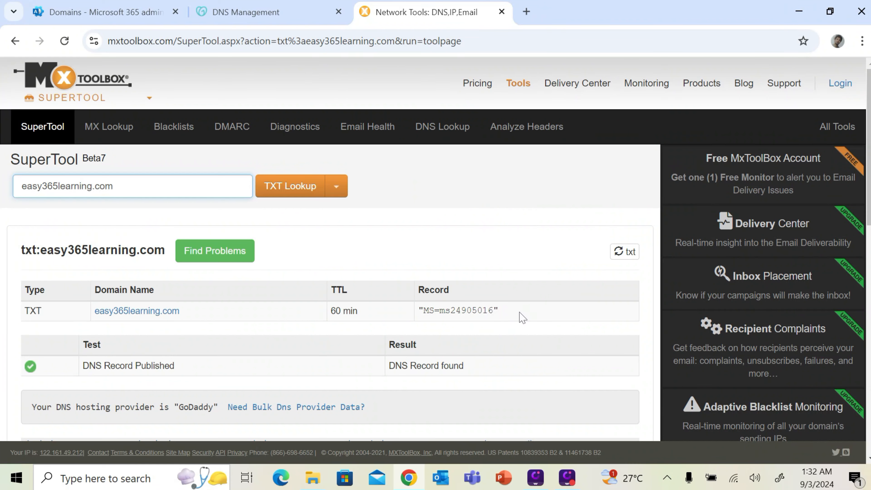
pyautogui.moveTo(520, 317); pyautogui.dragTo(420, 315)
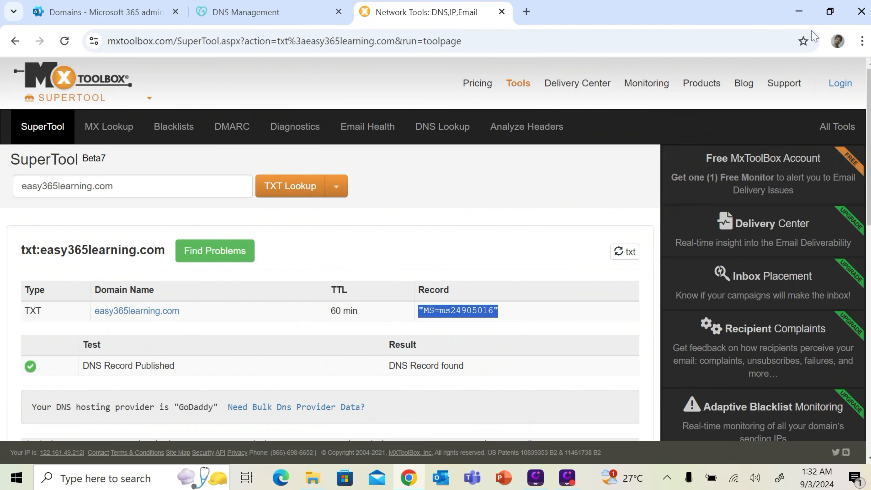
pyautogui.click(807, 12)
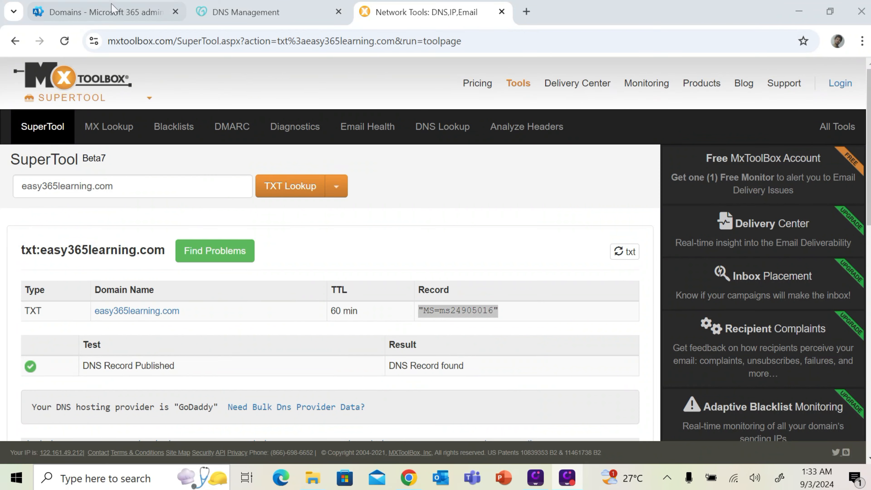
# Verify Easy365learning.com in the Microsoft 365 Add domain wizard using the published TXT record
pyautogui.click(104, 10)
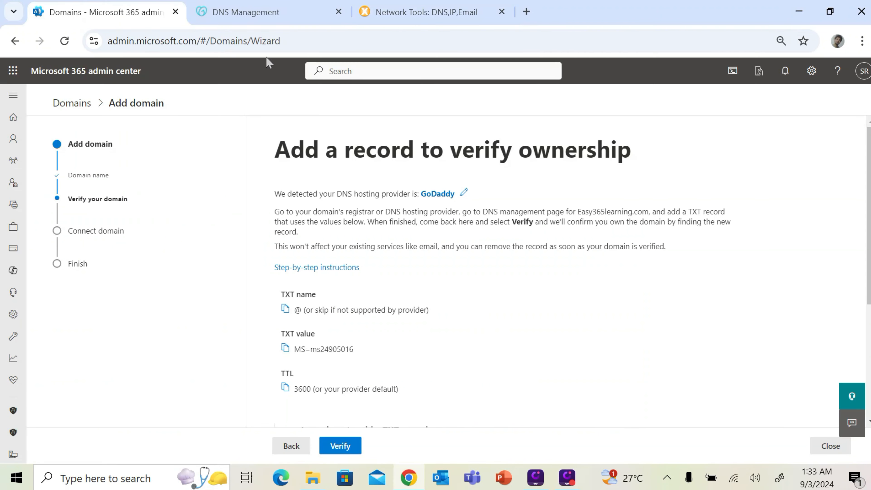
pyautogui.click(356, 453)
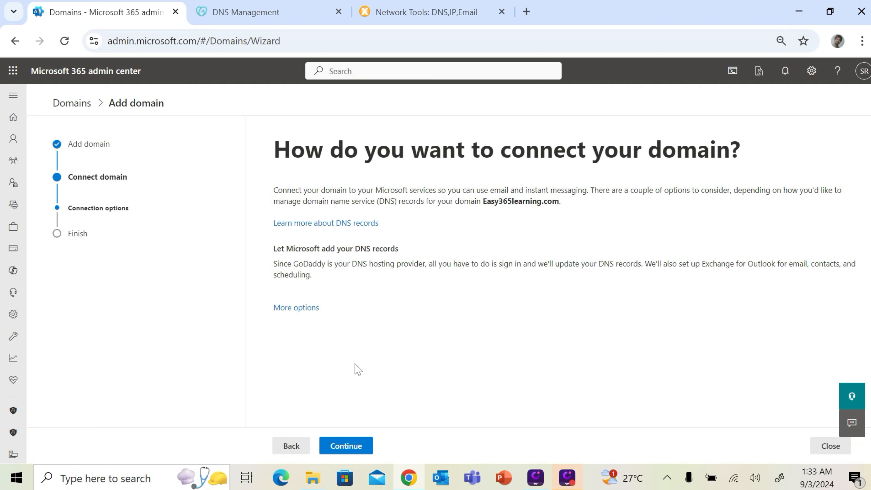
# Continue to the DNS records step and review the MX, TXT and CNAME entries
pyautogui.click(347, 445)
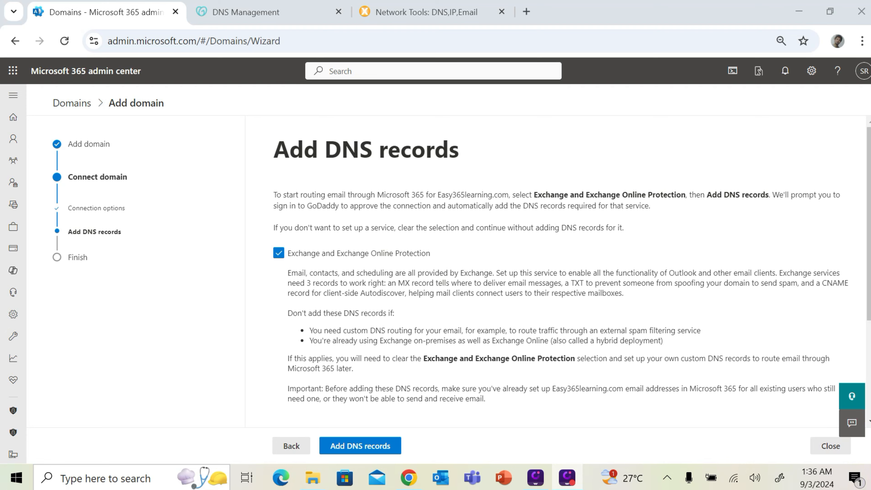
pyautogui.scroll(-4, 625, 271)
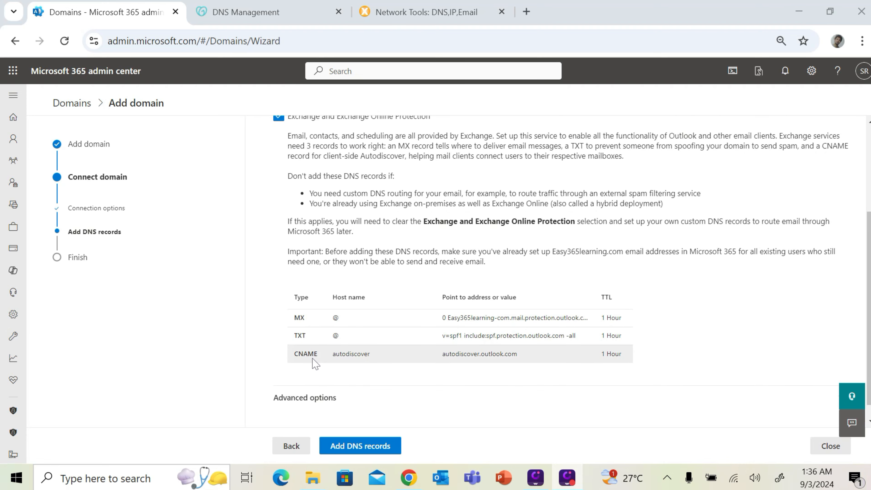
pyautogui.doubleClick(309, 318)
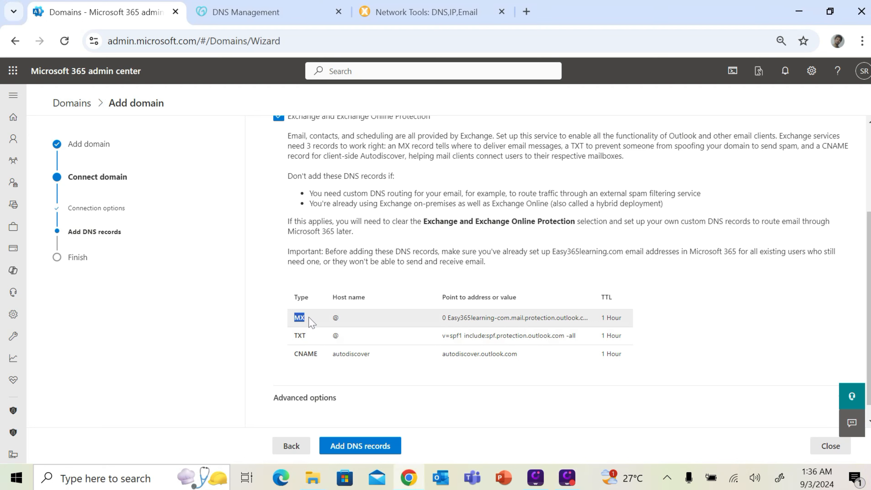
pyautogui.doubleClick(296, 336)
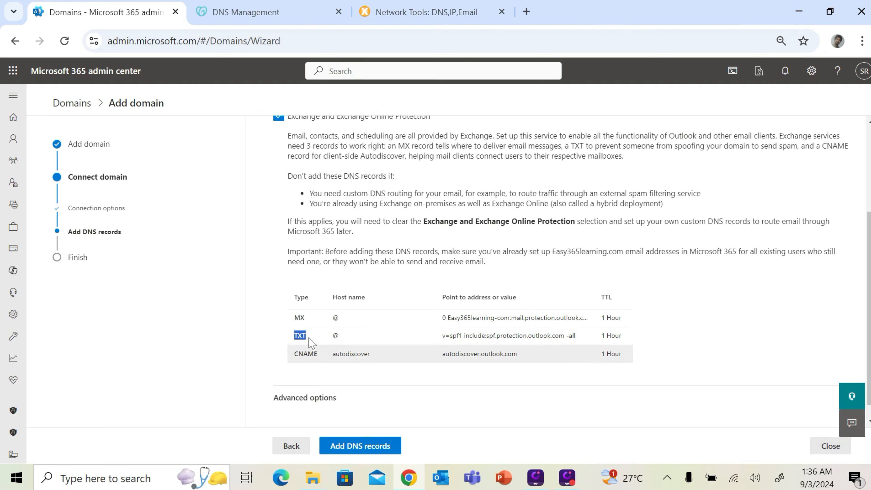
pyautogui.moveTo(291, 357); pyautogui.dragTo(307, 354)
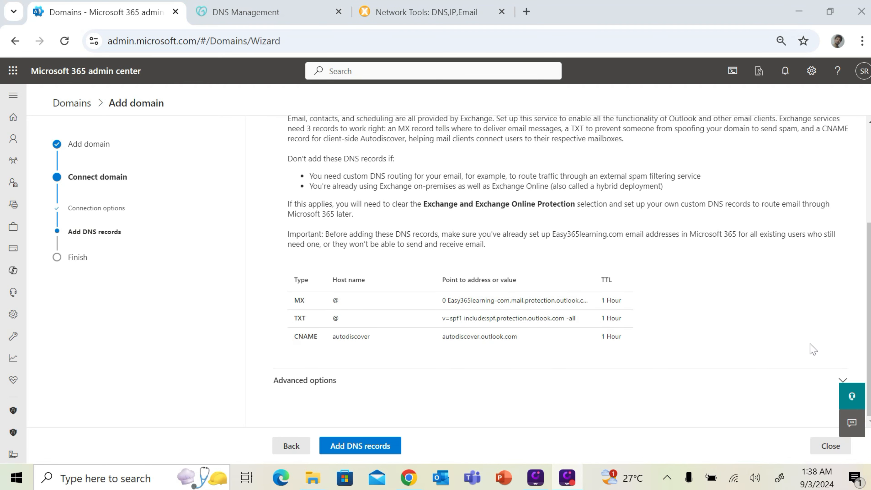
# Under Advanced options, clear Skype for Business and Intune
pyautogui.click(843, 380)
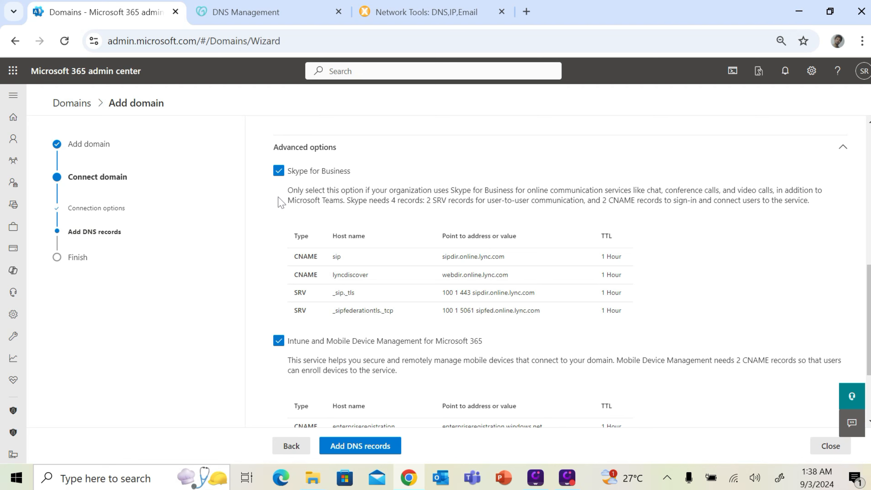
pyautogui.click(287, 175)
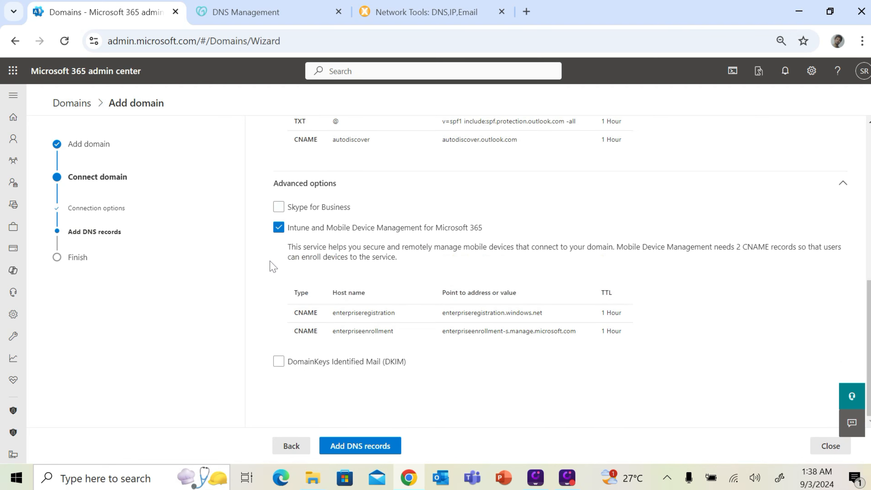
pyautogui.click(284, 227)
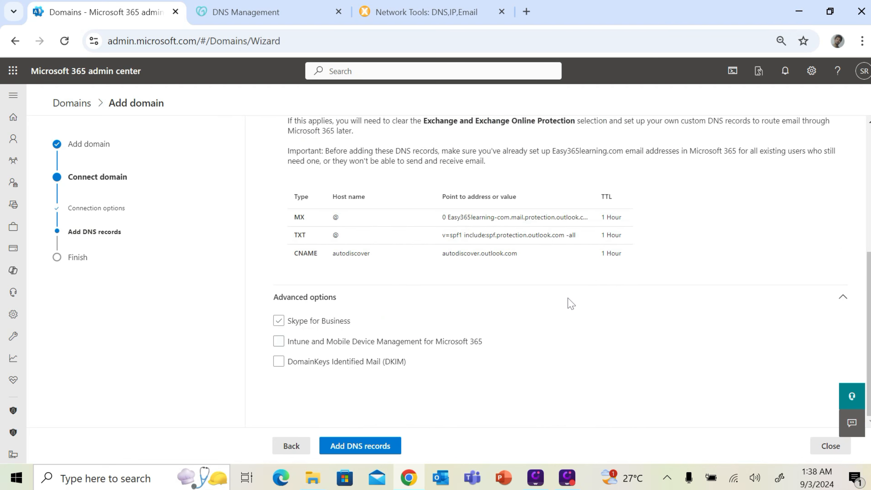
# Decline GoDaddy's automatic connection and review the MX, TXT and CNAME records to add manually
pyautogui.click(394, 446)
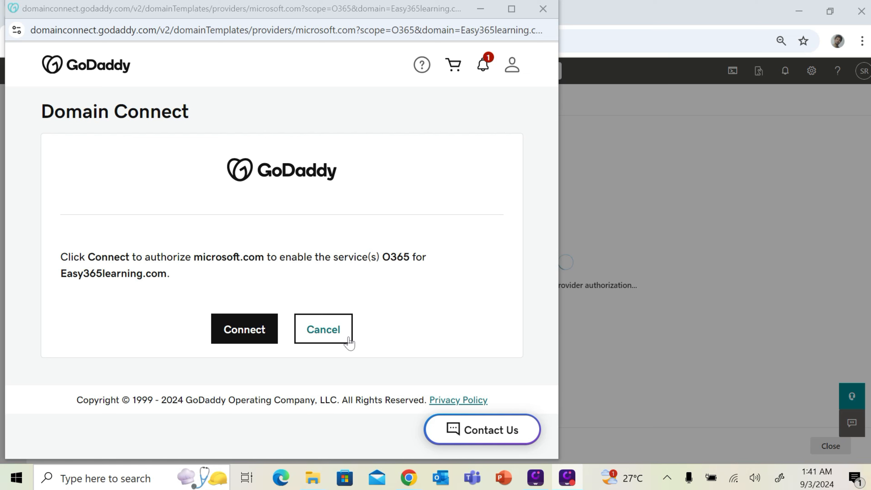
pyautogui.click(340, 337)
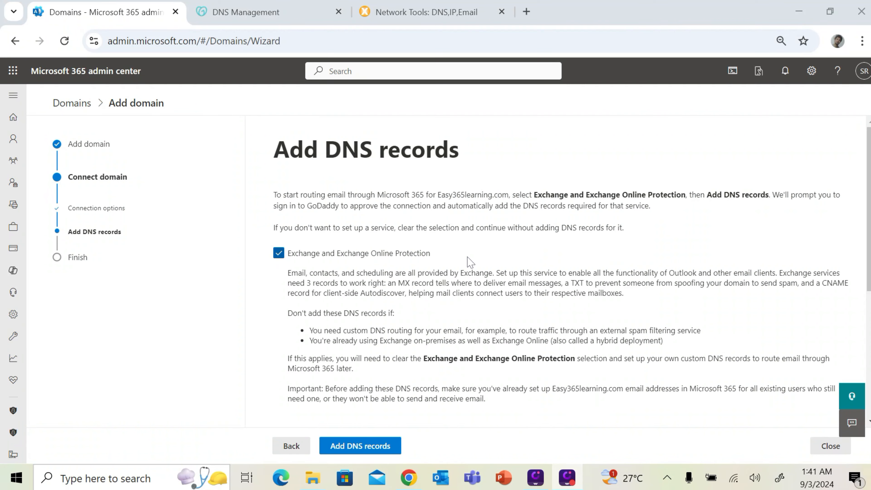
pyautogui.scroll(-2, 466, 259)
pyautogui.scroll(-1, 572, 276)
pyautogui.scroll(2, 403, 235)
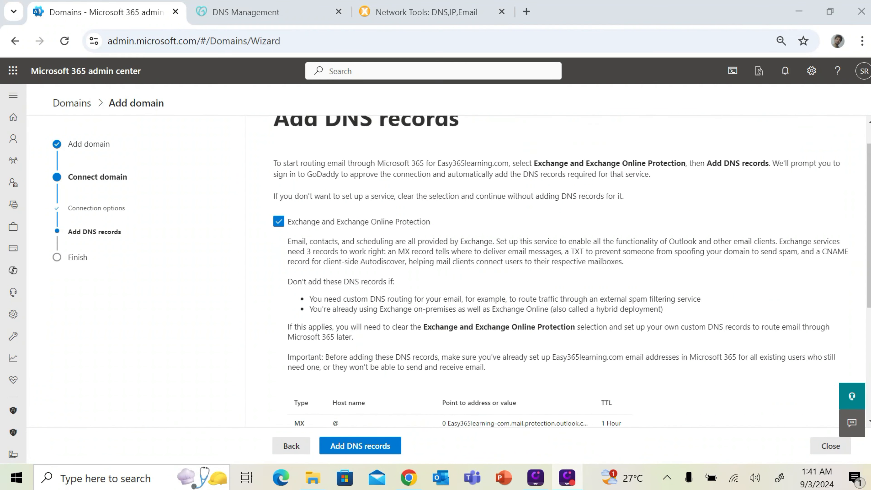
pyautogui.scroll(-5, 404, 235)
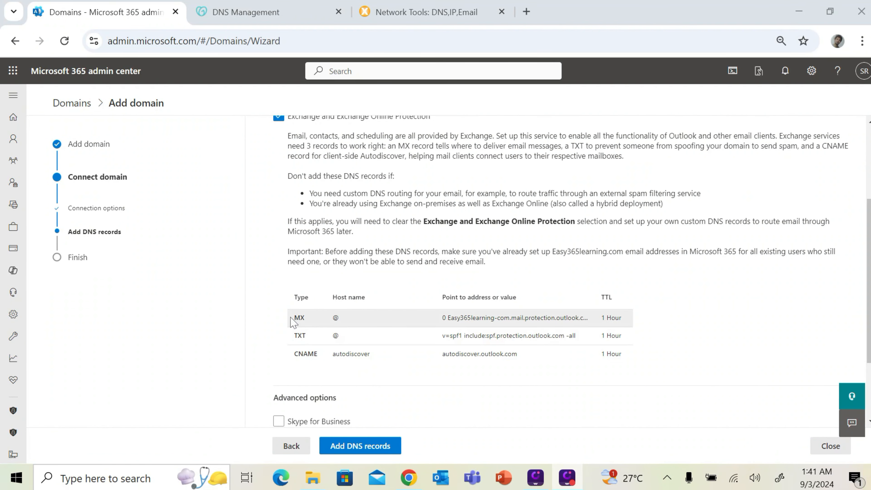
pyautogui.scroll(-4, 353, 304)
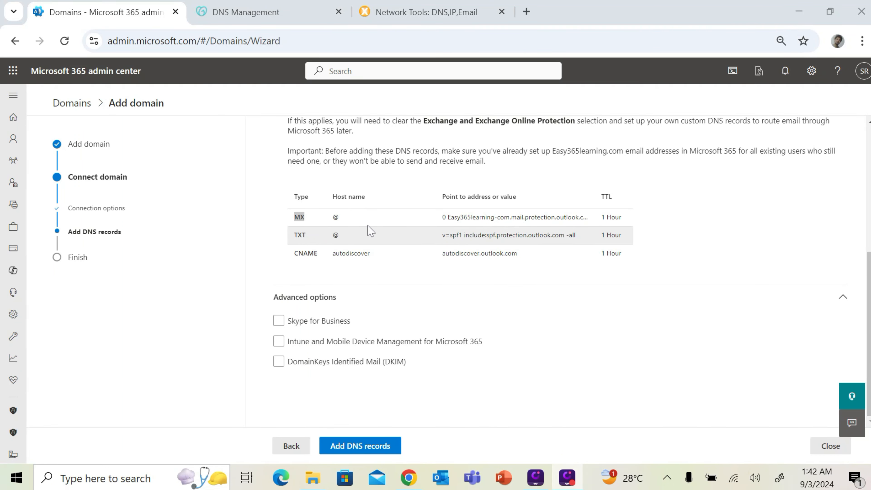
# Start a new MX record in GoDaddy DNS Management
pyautogui.doubleClick(300, 216)
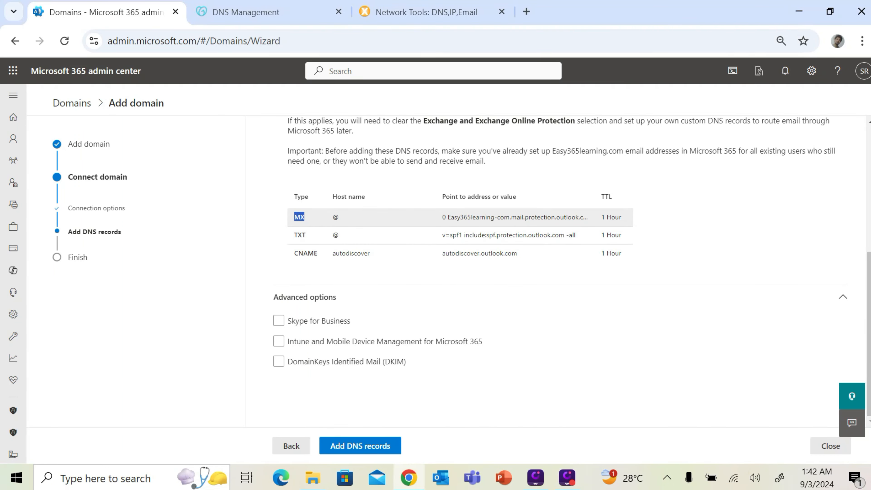
pyautogui.click(274, 12)
pyautogui.click(242, 336)
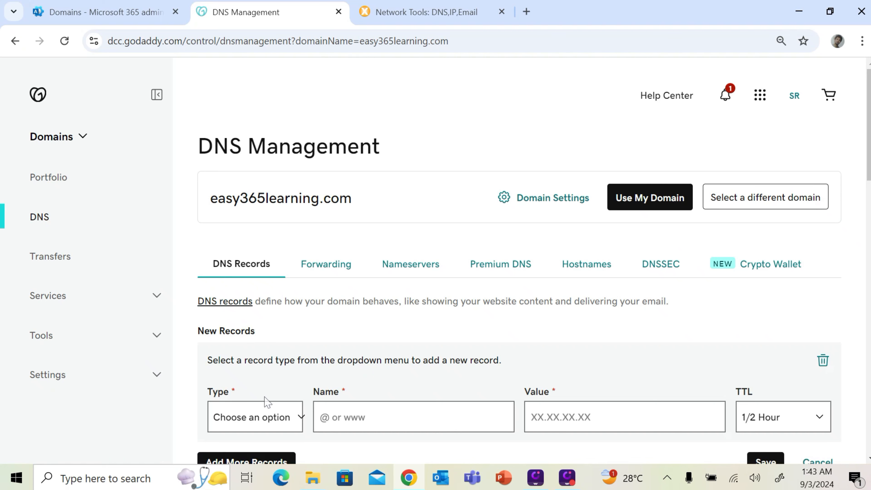
pyautogui.click(274, 416)
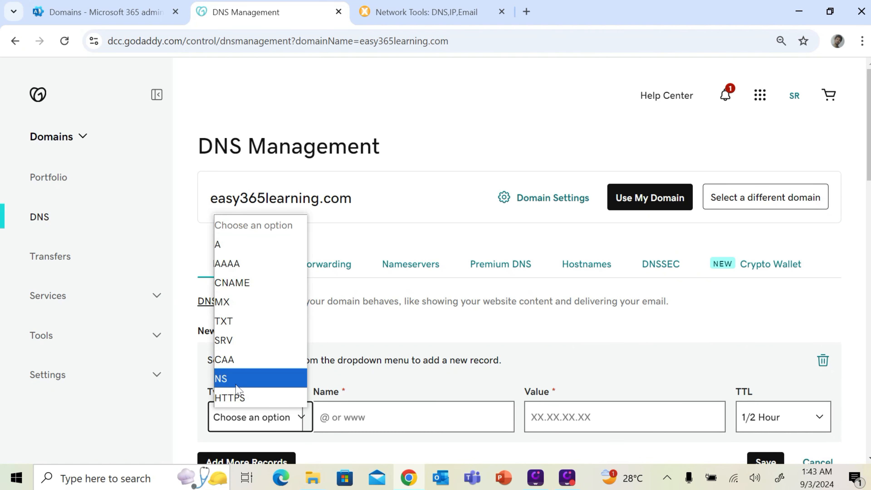
pyautogui.click(240, 302)
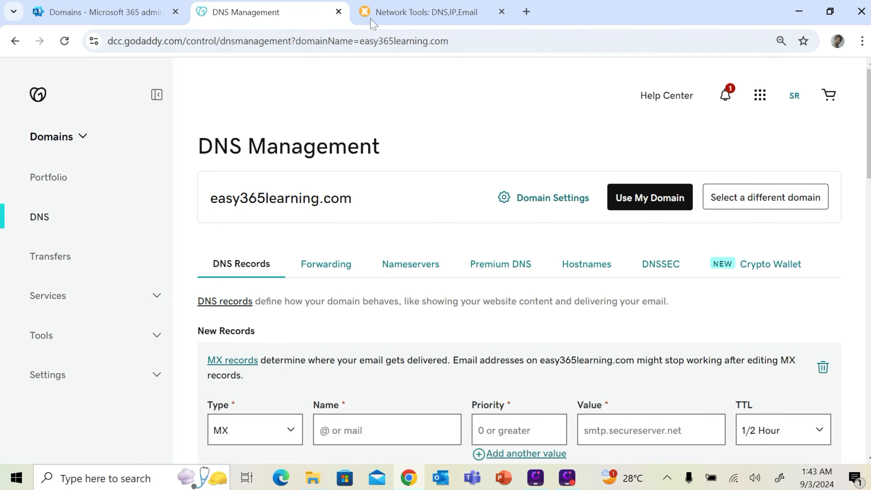
# Enter the MX record's Name @ and priority 0
pyautogui.click(130, 12)
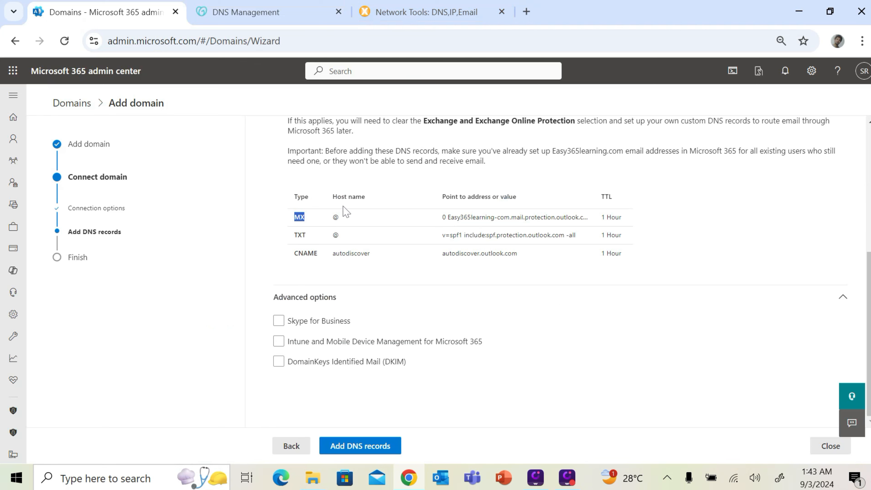
pyautogui.click(339, 217)
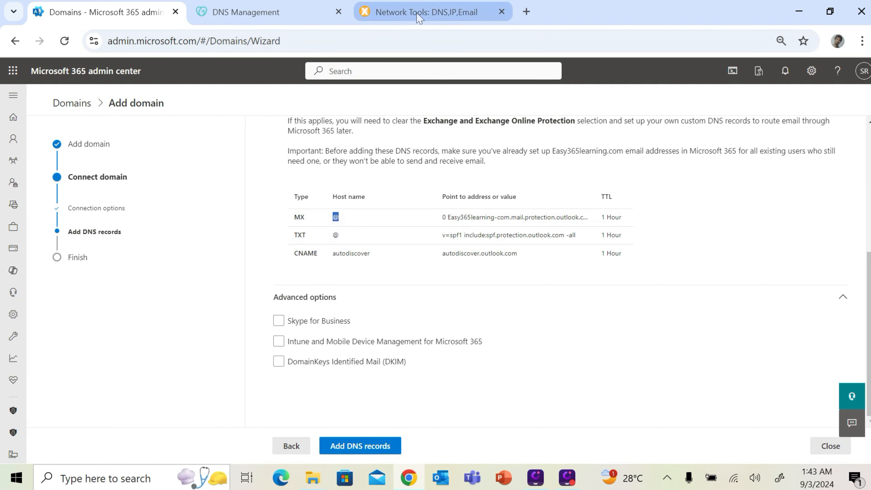
pyautogui.click(286, 15)
pyautogui.click(386, 430)
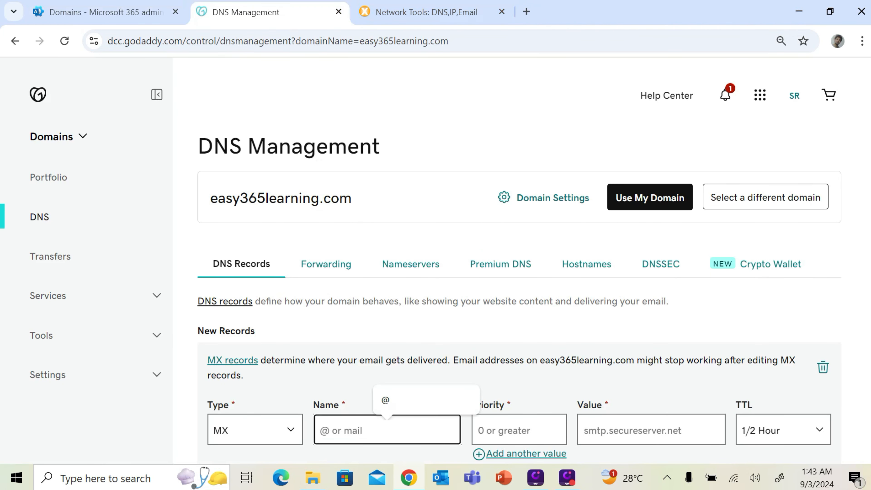
pyautogui.write('@')
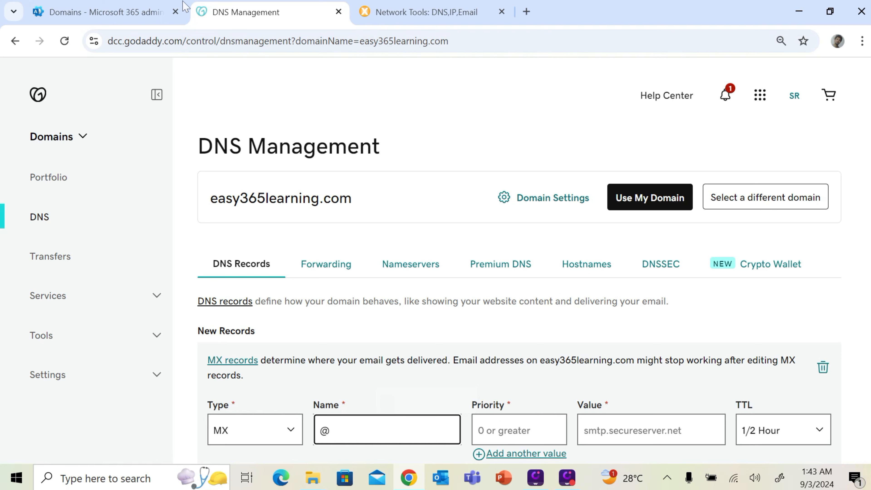
pyautogui.click(183, 8)
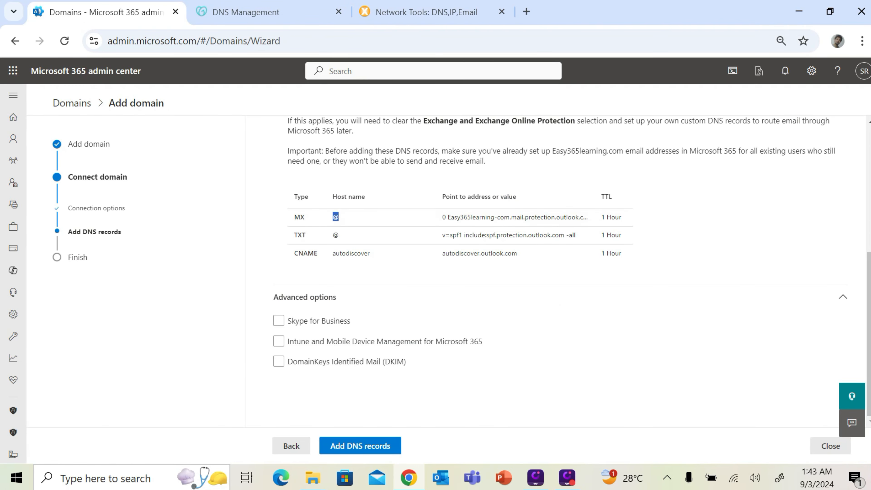
pyautogui.click(285, 12)
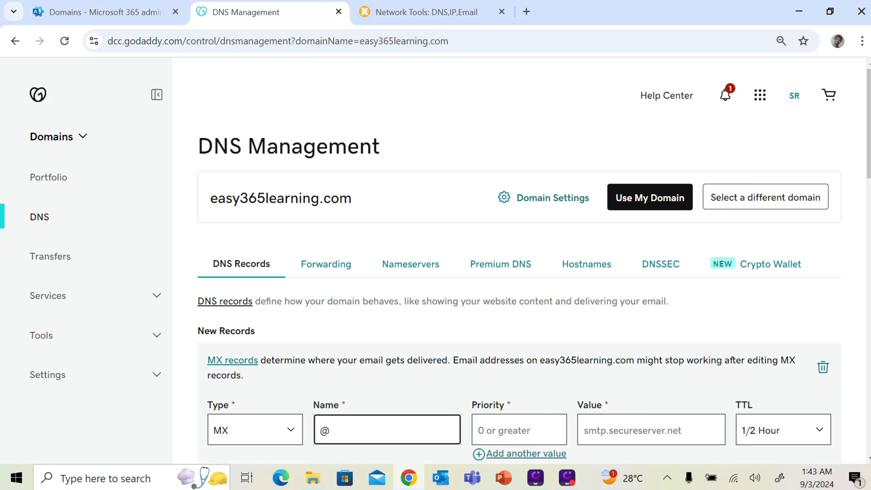
pyautogui.press('Tab')
pyautogui.write('0')
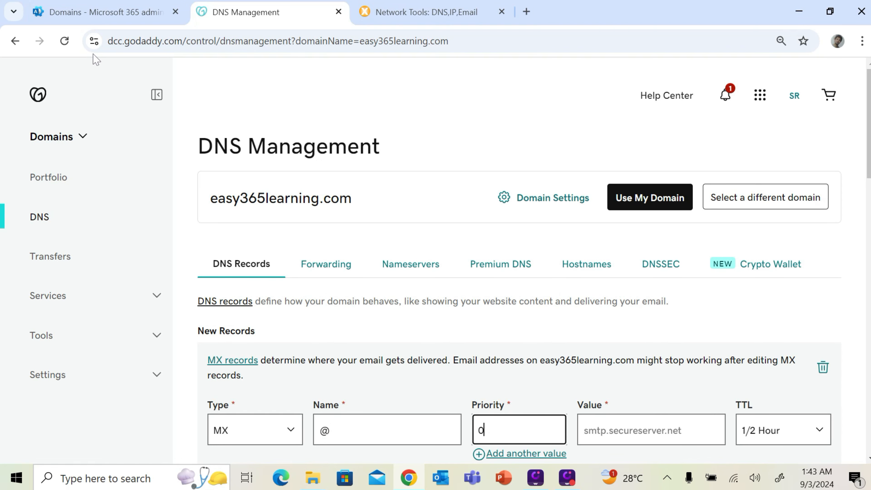
# Fill in the Easy365learning-com.mail.protection.outlook.com value, set TTL to 1 Hour, and save the MX record
pyautogui.click(122, 7)
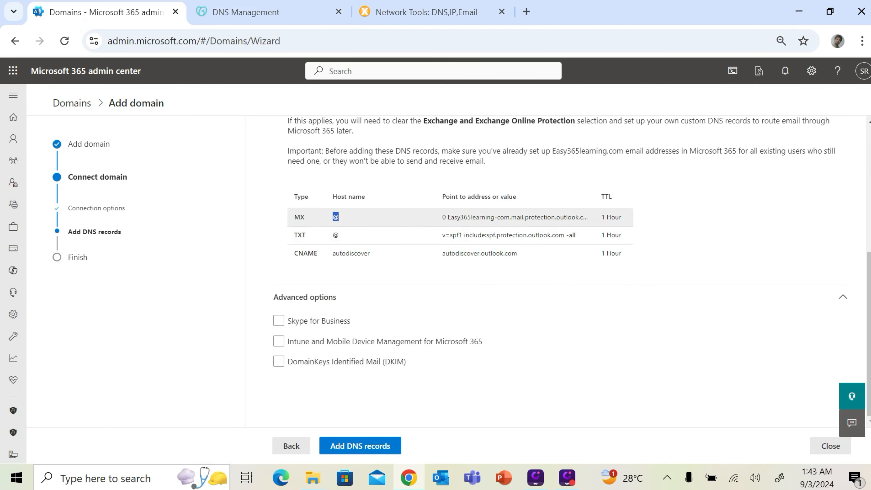
pyautogui.moveTo(447, 217); pyautogui.dragTo(598, 221)
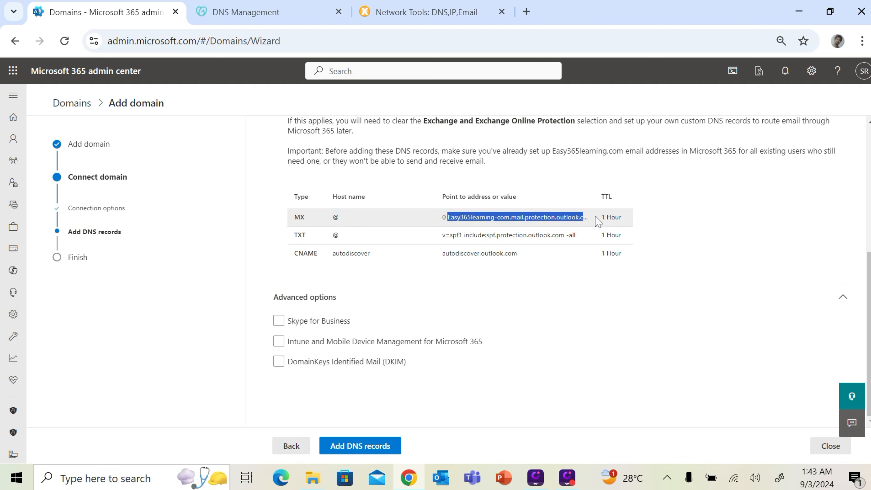
pyautogui.click(297, 15)
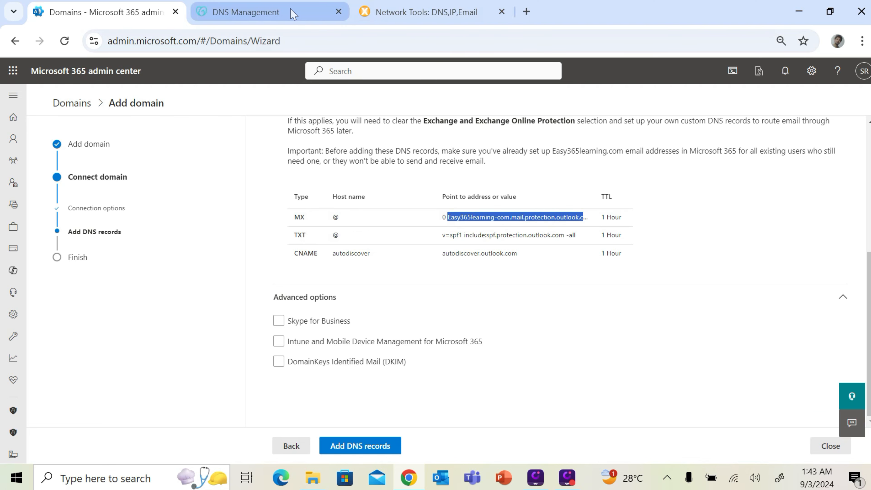
pyautogui.click(611, 439)
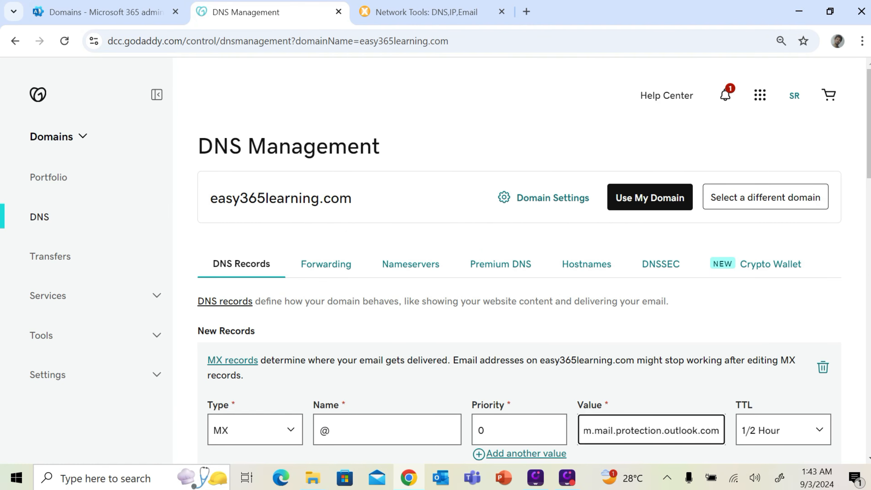
pyautogui.click(778, 430)
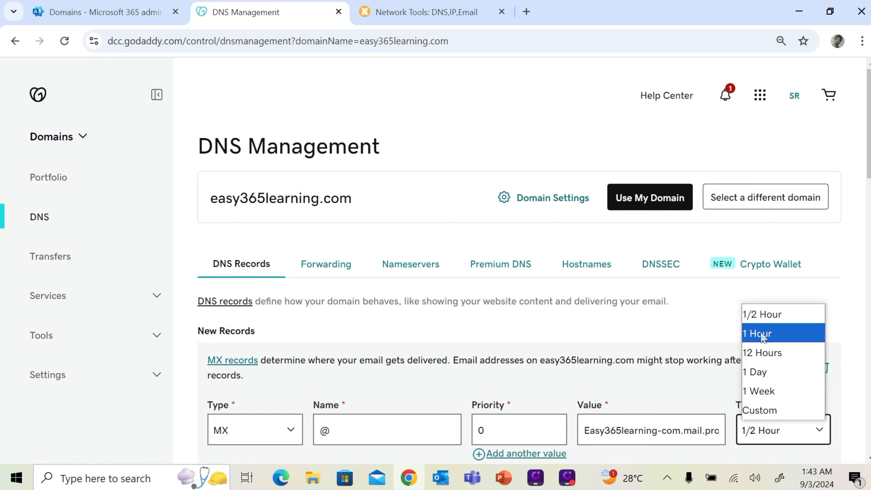
pyautogui.click(761, 334)
pyautogui.scroll(-4, 517, 410)
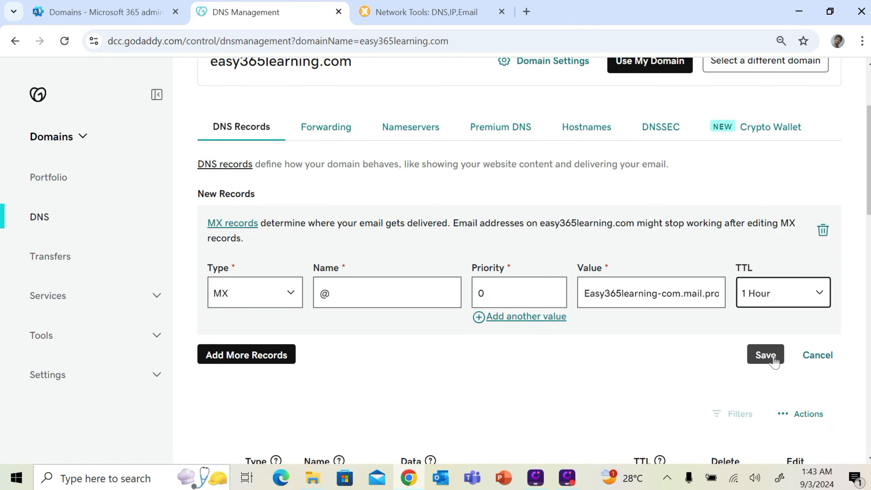
pyautogui.click(765, 355)
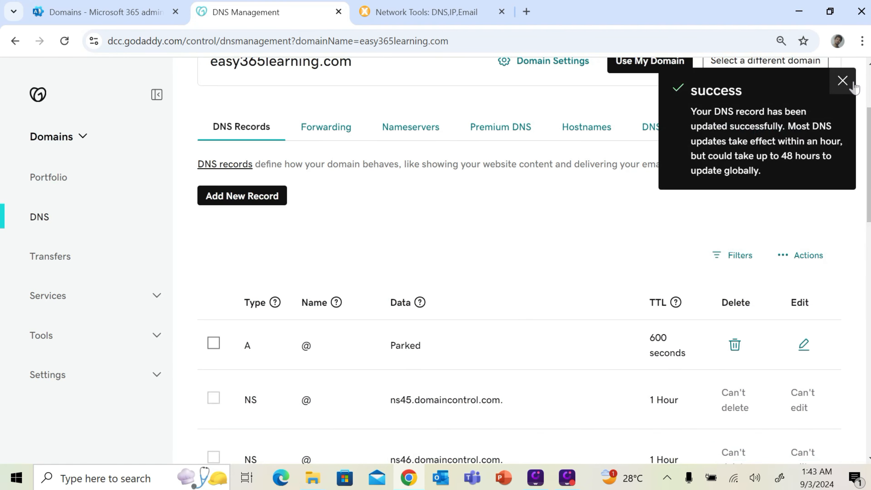
# Dismiss the success notice, check the new MX entry, and note the next TXT record in Microsoft 365
pyautogui.click(843, 81)
pyautogui.scroll(-5, 631, 276)
pyautogui.scroll(-3, 631, 277)
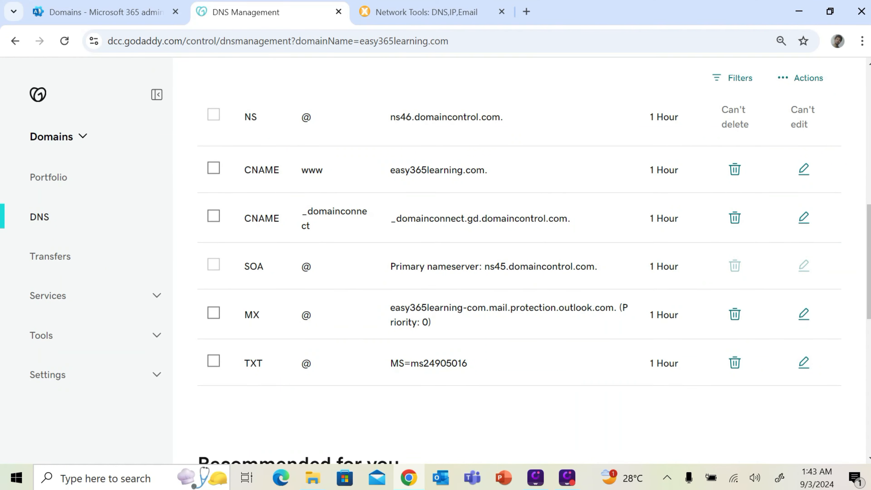
pyautogui.moveTo(253, 315); pyautogui.dragTo(416, 315)
pyautogui.click(486, 330)
pyautogui.scroll(4, 493, 328)
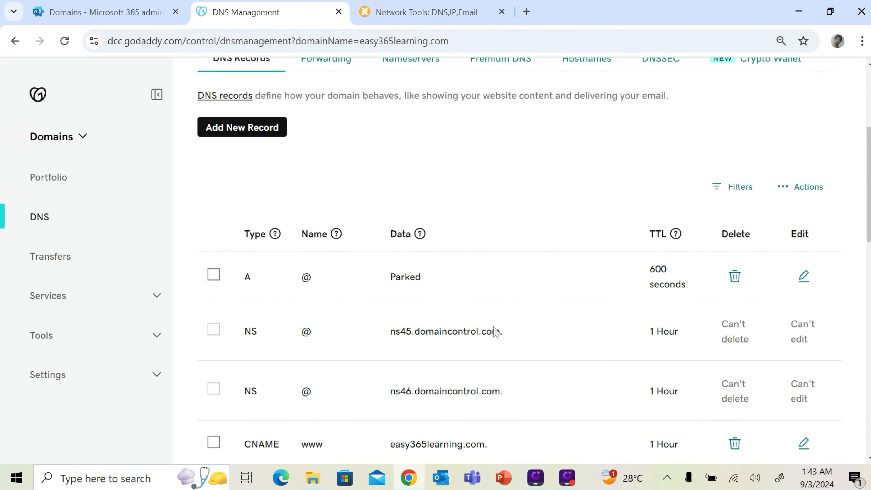
pyautogui.scroll(5, 496, 331)
pyautogui.click(137, 13)
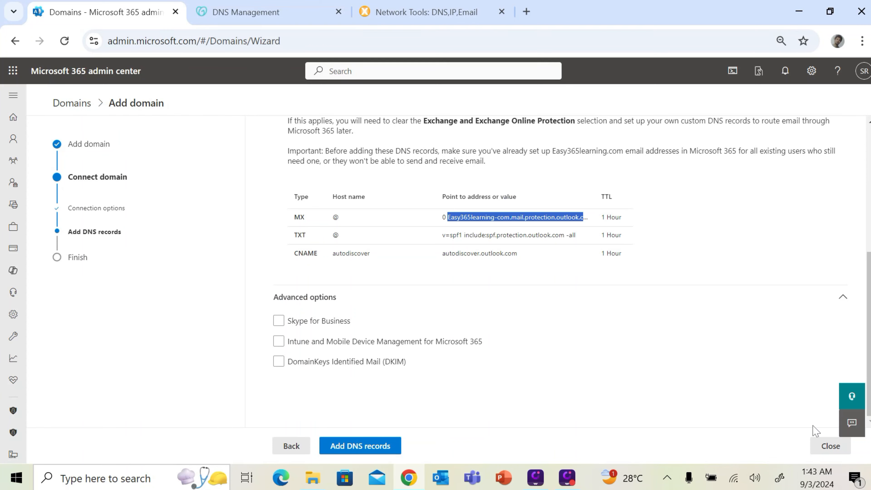
pyautogui.doubleClick(299, 235)
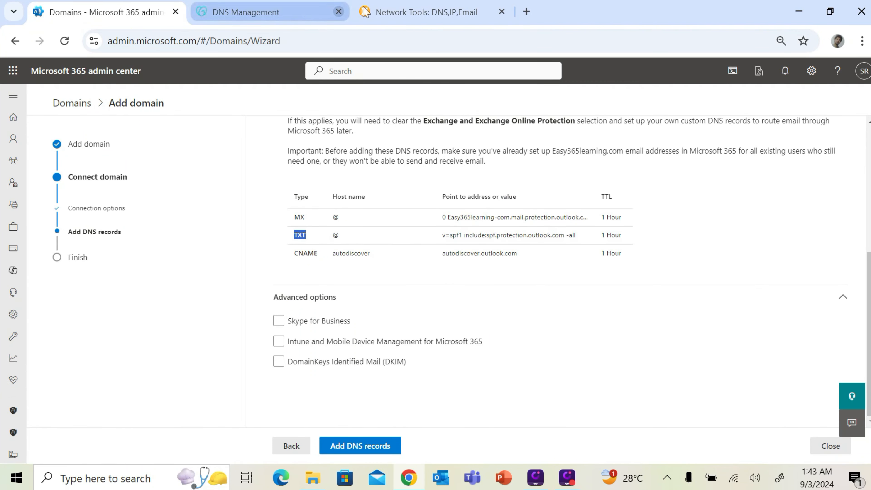
pyautogui.click(290, 12)
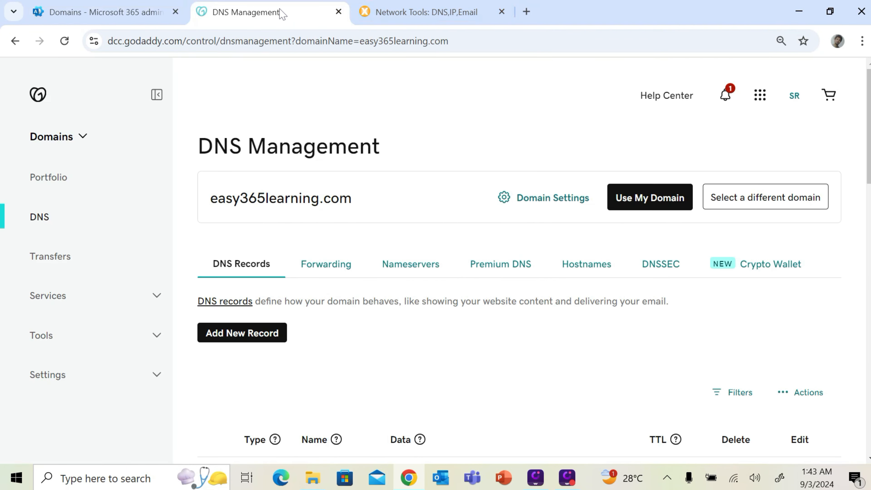
# Start another TXT record in GoDaddy with Name @
pyautogui.click(268, 335)
pyautogui.click(252, 415)
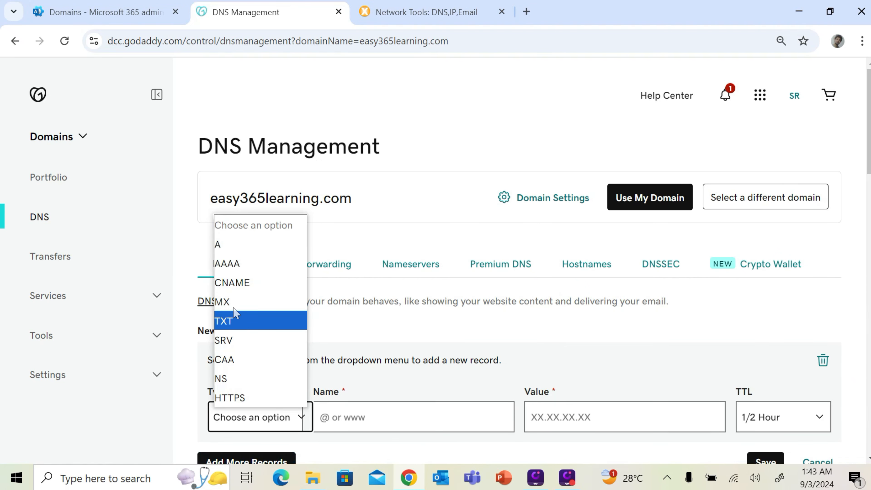
pyautogui.click(233, 321)
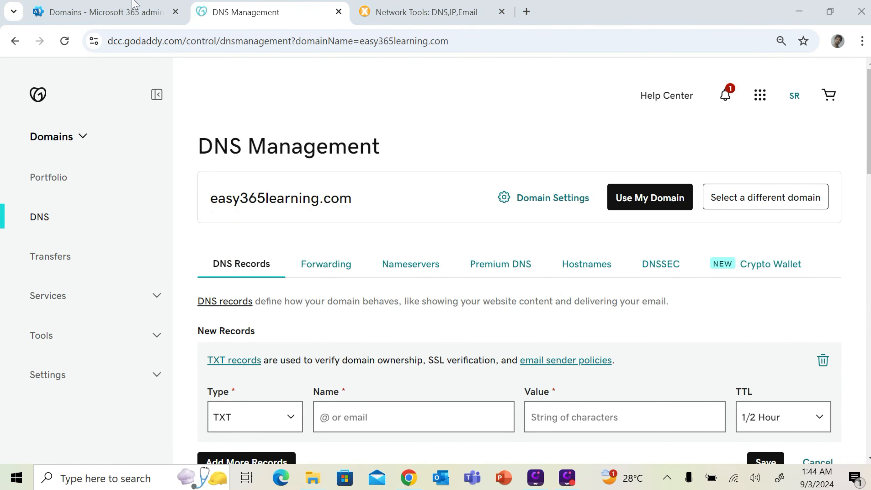
pyautogui.click(137, 8)
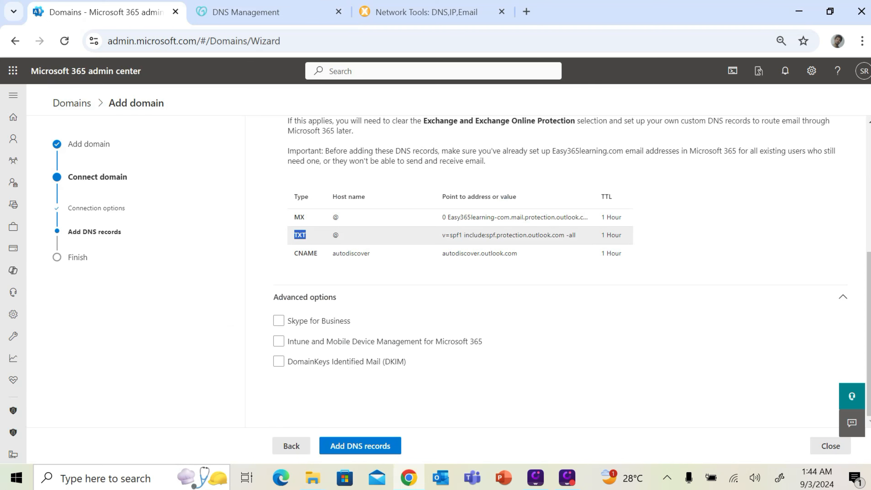
pyautogui.click(229, 13)
pyautogui.click(431, 404)
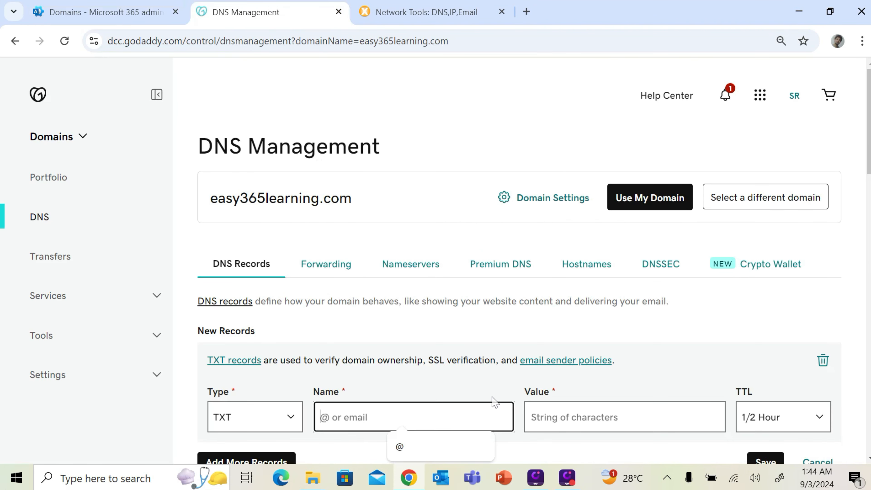
pyautogui.click(442, 446)
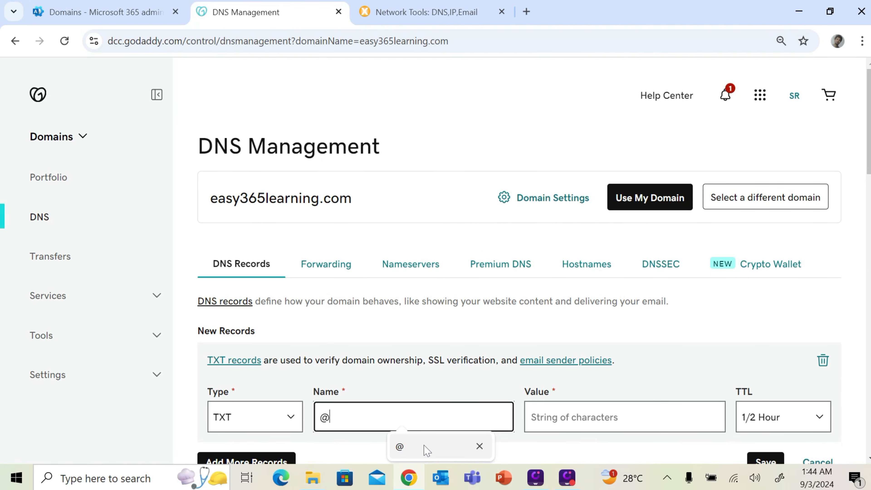
# Paste the value v=spf1 include:spf.protection.outlook.com -all, set TTL to 1 Hour, and save
pyautogui.click(155, 10)
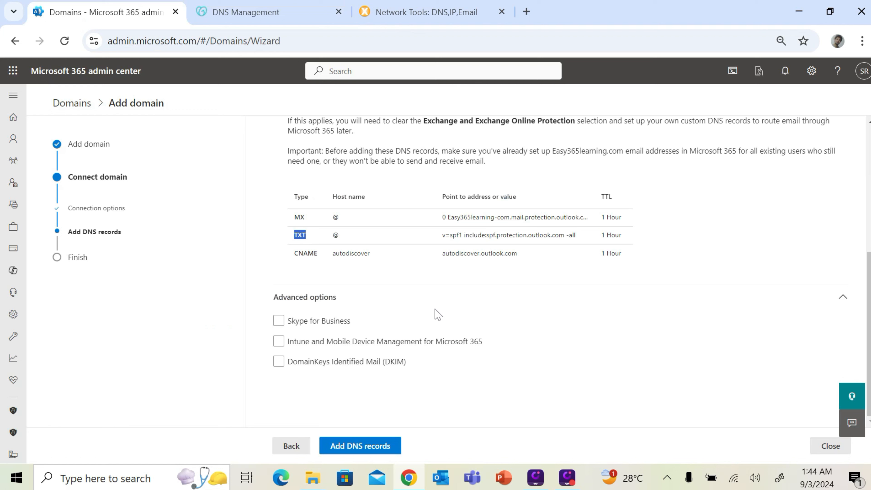
pyautogui.doubleClick(299, 235)
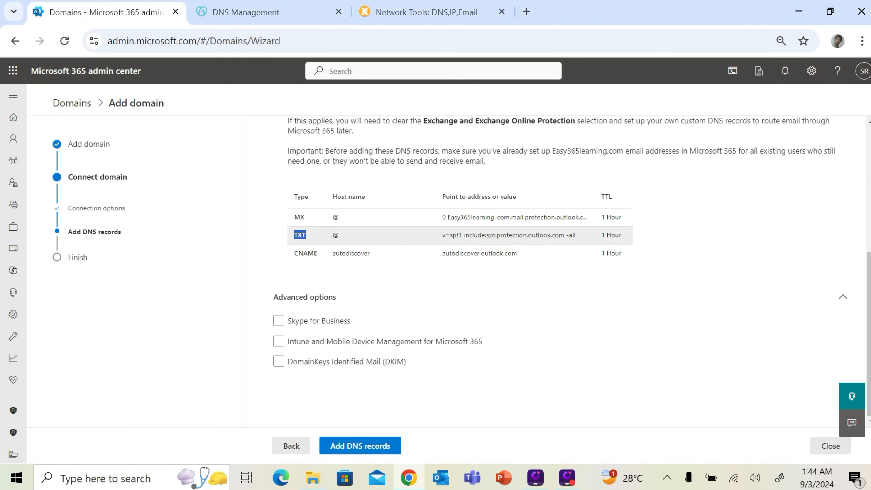
pyautogui.tripleClick(509, 235)
pyautogui.hotkey('ctrl', 'c')
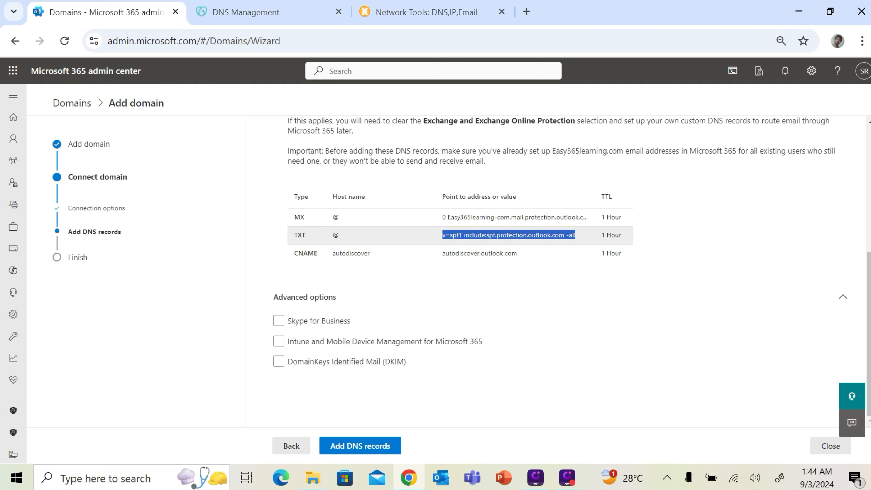
pyautogui.click(290, 15)
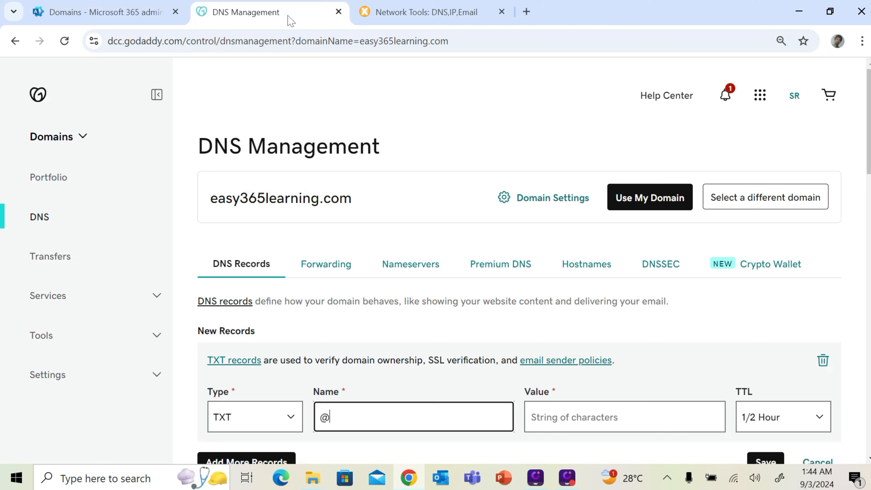
pyautogui.click(592, 410)
pyautogui.hotkey('ctrl', 'v')
pyautogui.click(766, 416)
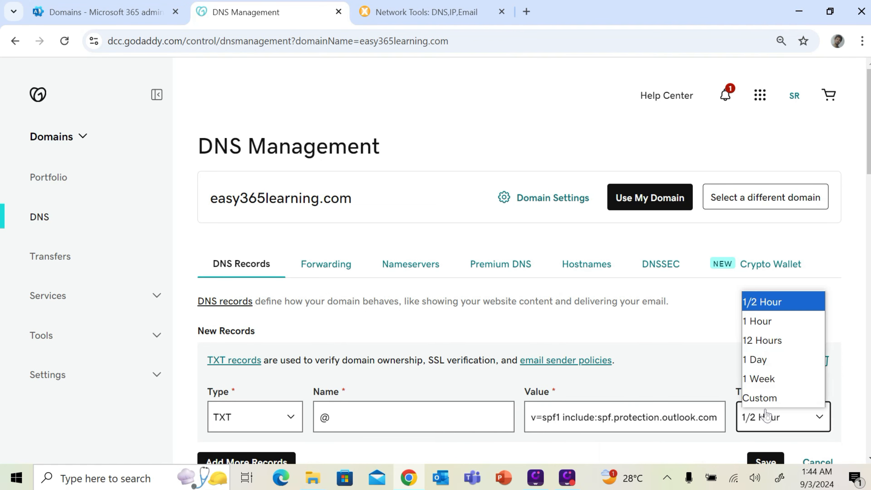
pyautogui.click(766, 321)
pyautogui.scroll(-2, 780, 340)
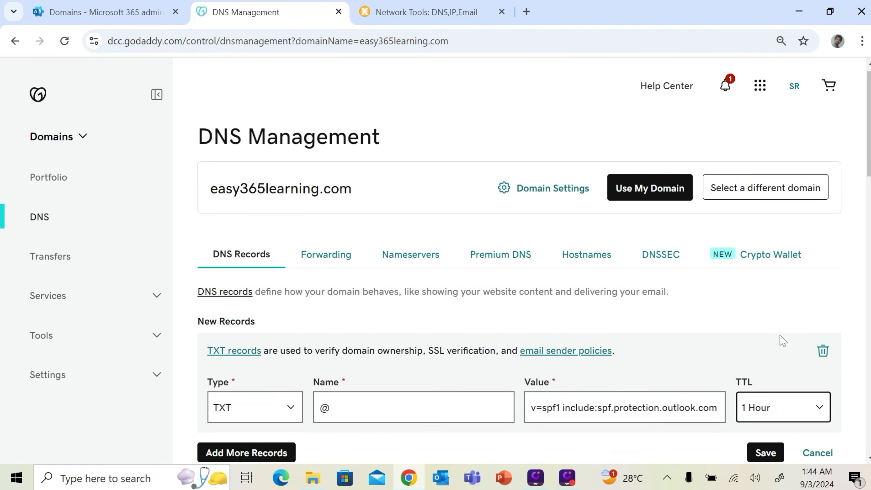
pyautogui.click(776, 398)
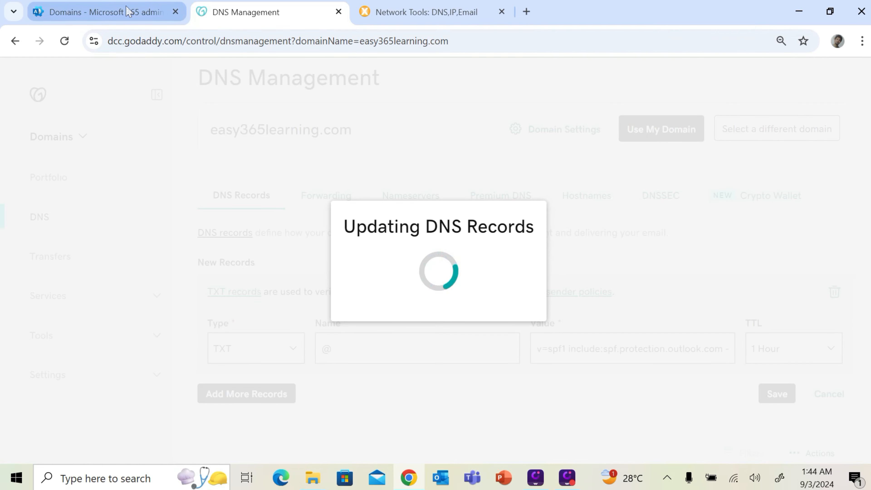
# Locate the new SPF TXT record in GoDaddy, then select the CNAME record in Microsoft 365
pyautogui.moveTo(128, 12)
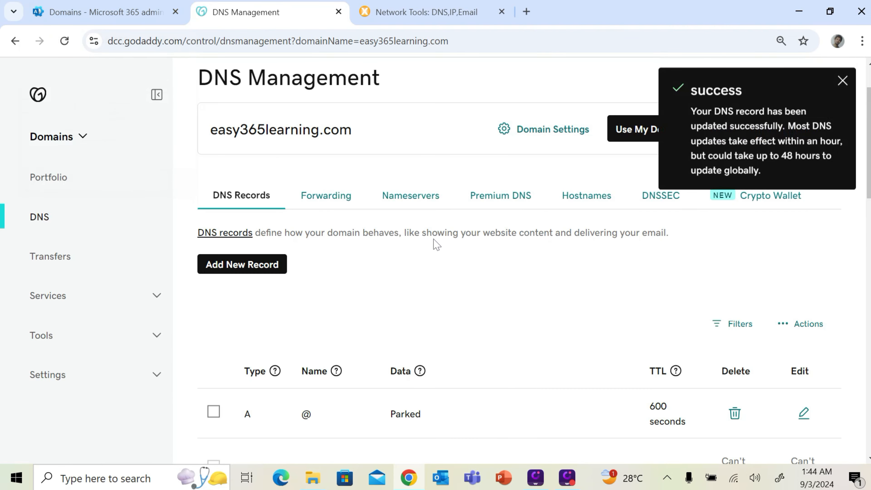
pyautogui.scroll(-6, 475, 303)
pyautogui.scroll(-5, 468, 308)
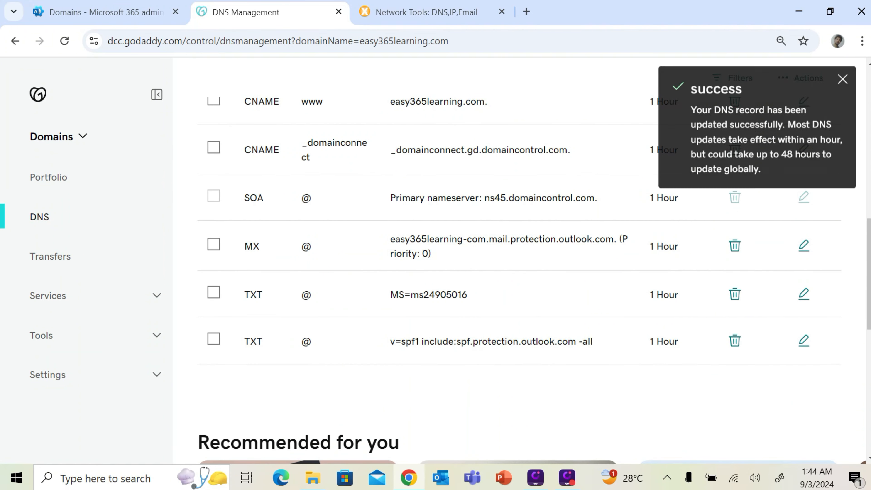
pyautogui.moveTo(250, 342); pyautogui.dragTo(273, 344)
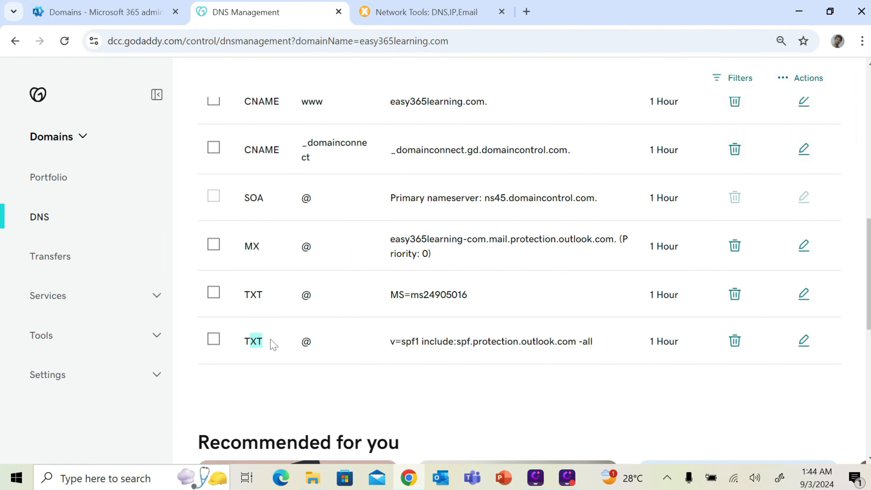
pyautogui.click(133, 18)
pyautogui.doubleClick(306, 254)
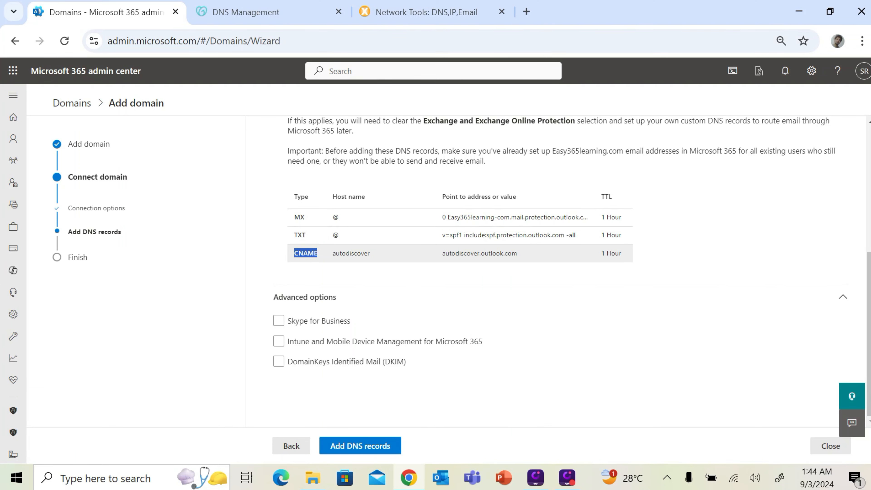
# Start a new CNAME record in GoDaddy DNS with the name autodiscover
pyautogui.click(279, 13)
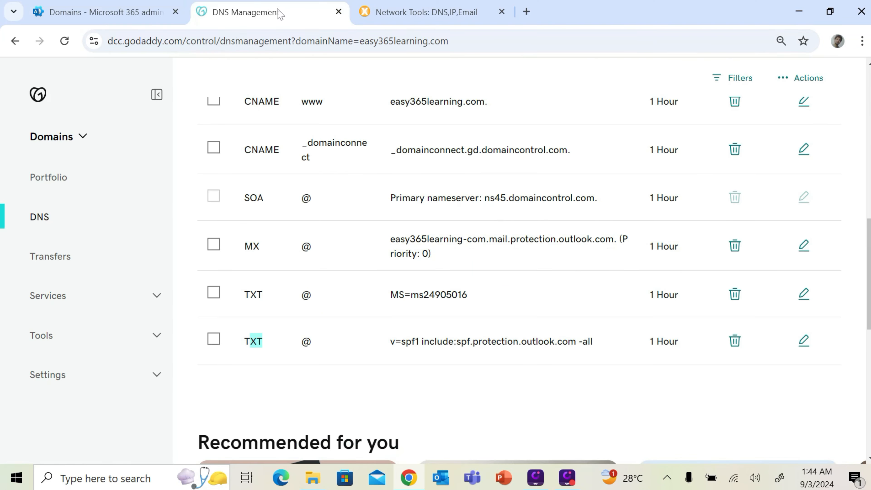
pyautogui.scroll(10, 367, 307)
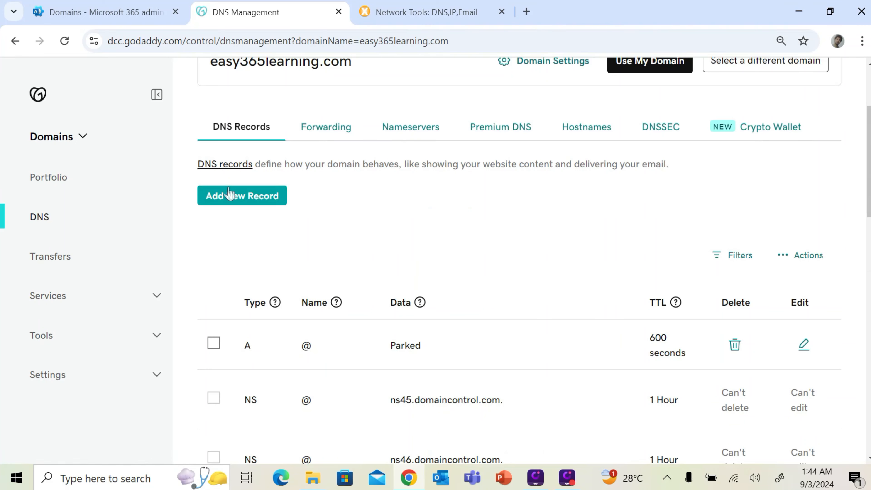
pyautogui.click(206, 194)
pyautogui.click(263, 286)
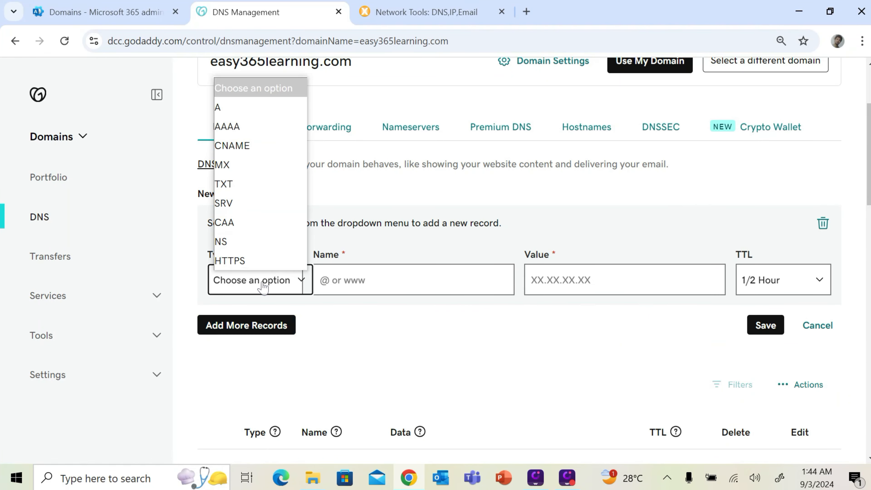
pyautogui.click(262, 144)
pyautogui.click(133, 13)
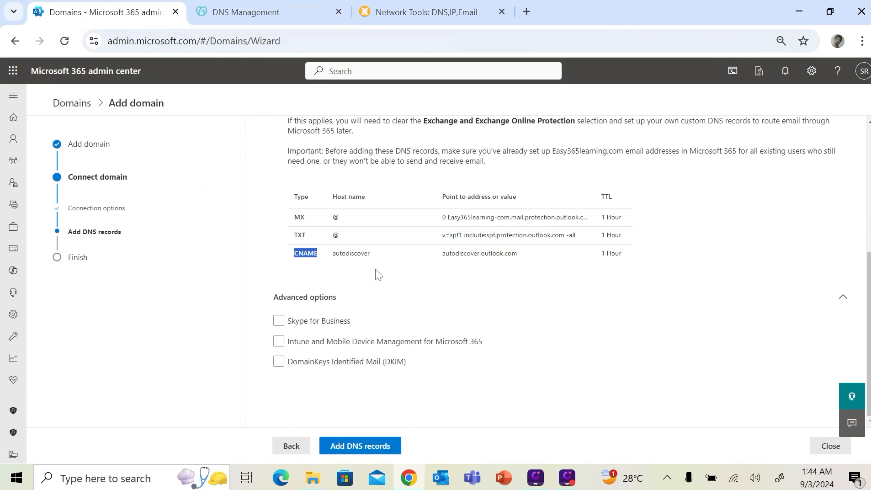
pyautogui.doubleClick(351, 252)
pyautogui.hotkey('ctrl', 'c')
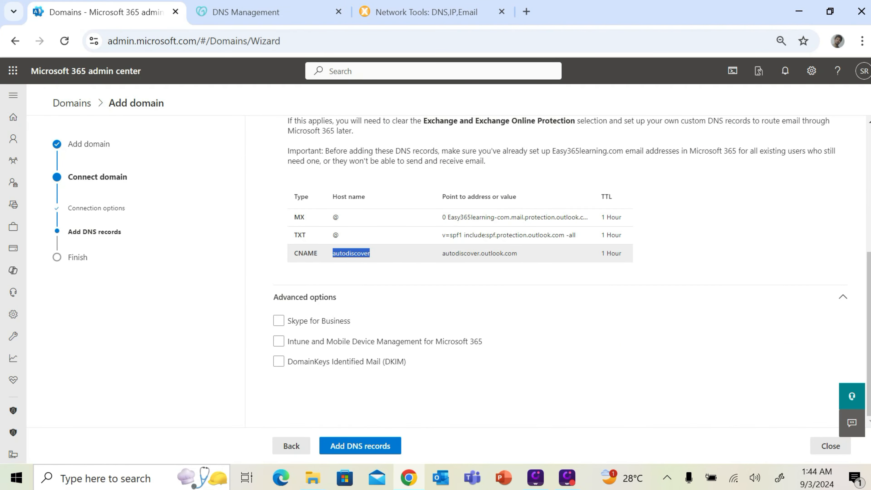
pyautogui.click(223, 8)
pyautogui.click(398, 280)
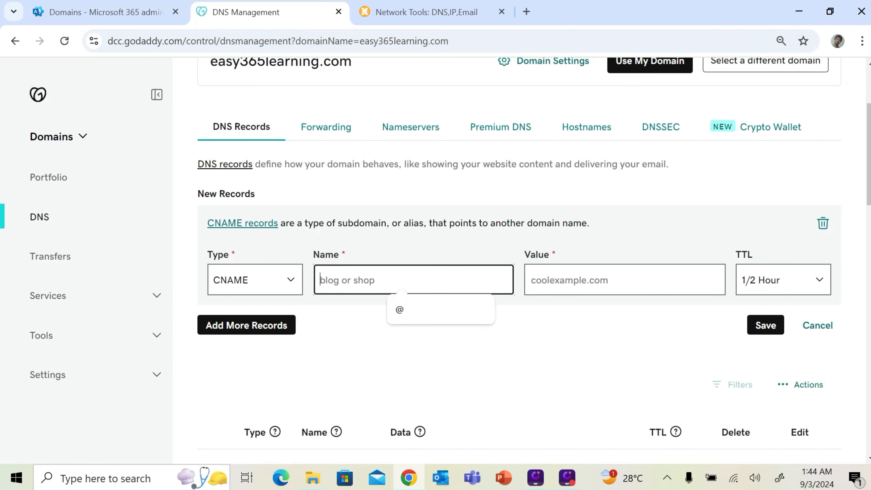
pyautogui.hotkey('ctrl', 'v')
# Point the CNAME to autodiscover.outlook.com with a 1 Hour TTL and save it
pyautogui.click(113, 17)
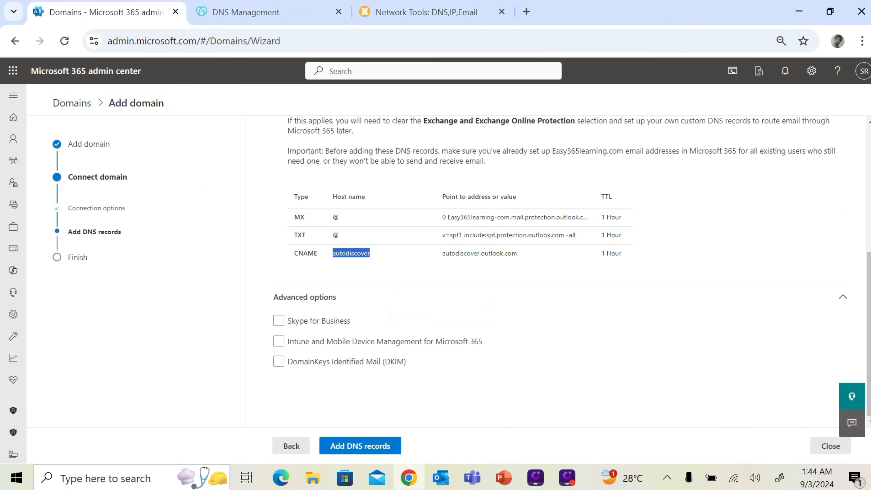
pyautogui.doubleClick(480, 253)
pyautogui.hotkey('ctrl', 'c')
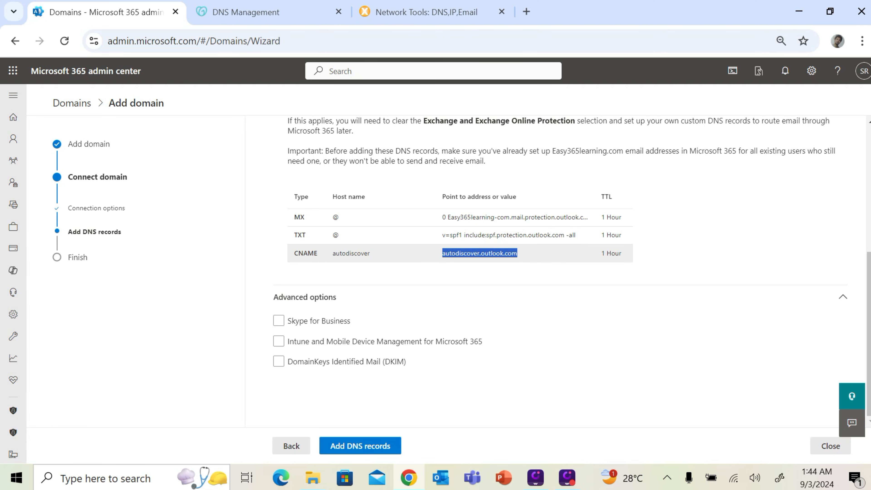
pyautogui.click(256, 14)
pyautogui.click(617, 280)
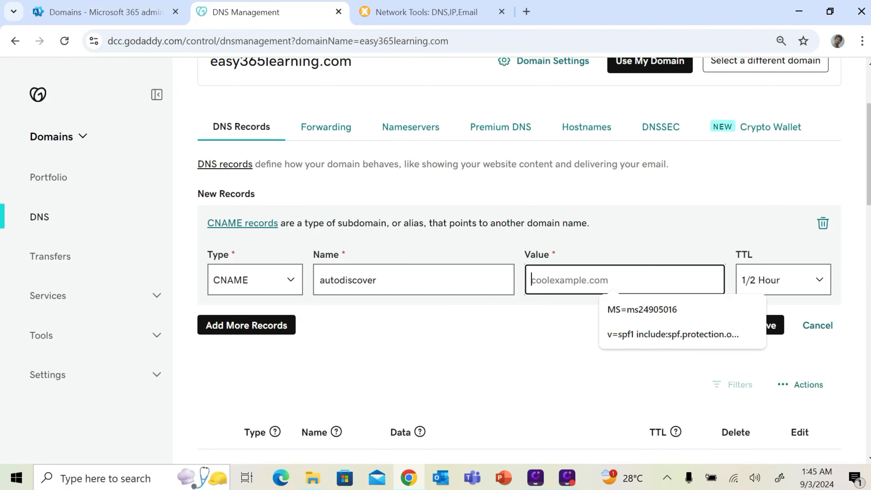
pyautogui.hotkey('ctrl', 'v')
pyautogui.click(751, 281)
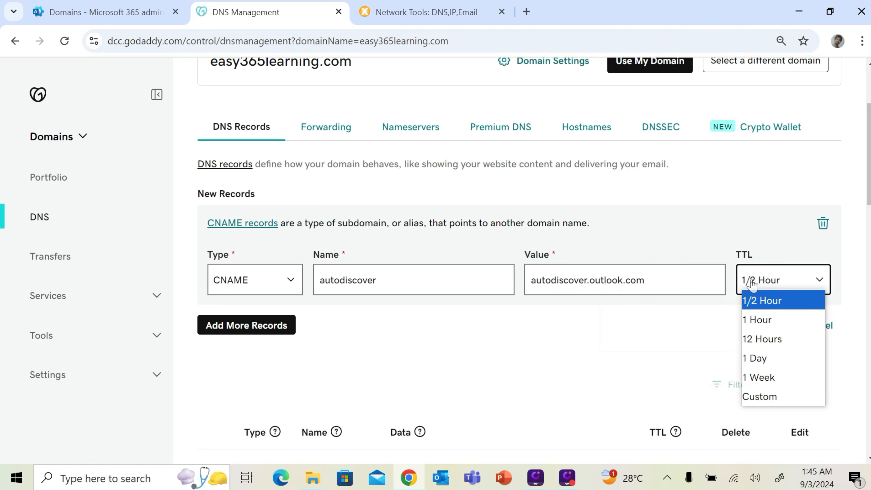
pyautogui.click(767, 318)
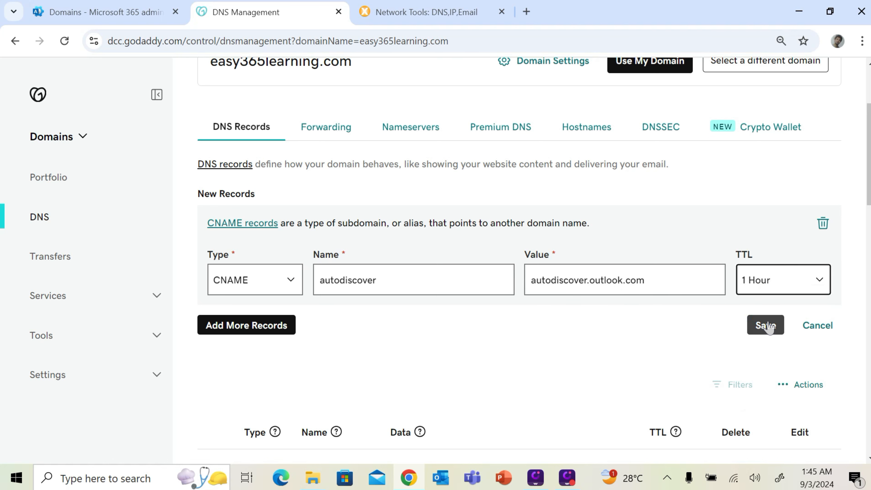
pyautogui.click(766, 325)
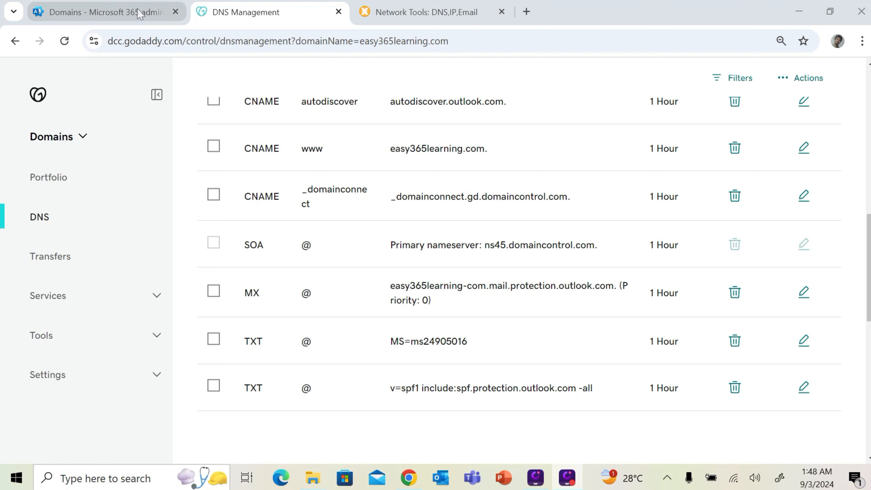
# Clear the Exchange service option, continue, and finish the Easy365learning.com setup wizard
pyautogui.click(138, 13)
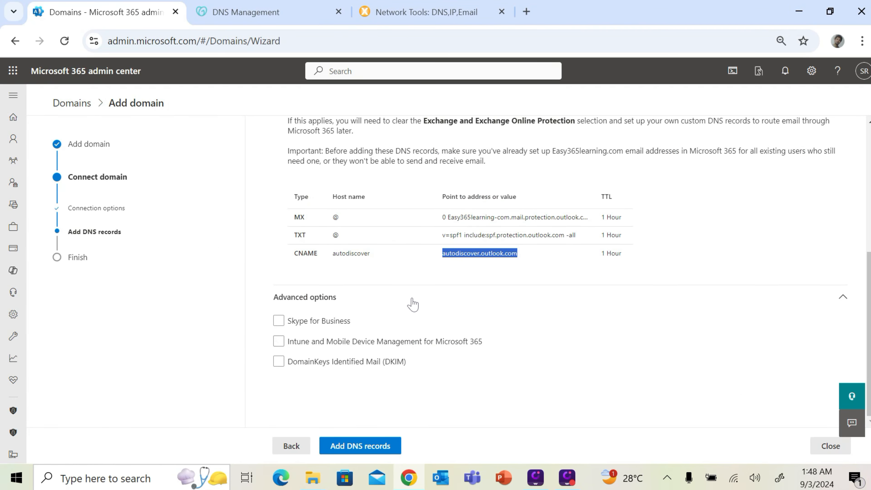
pyautogui.scroll(5, 364, 293)
pyautogui.click(278, 253)
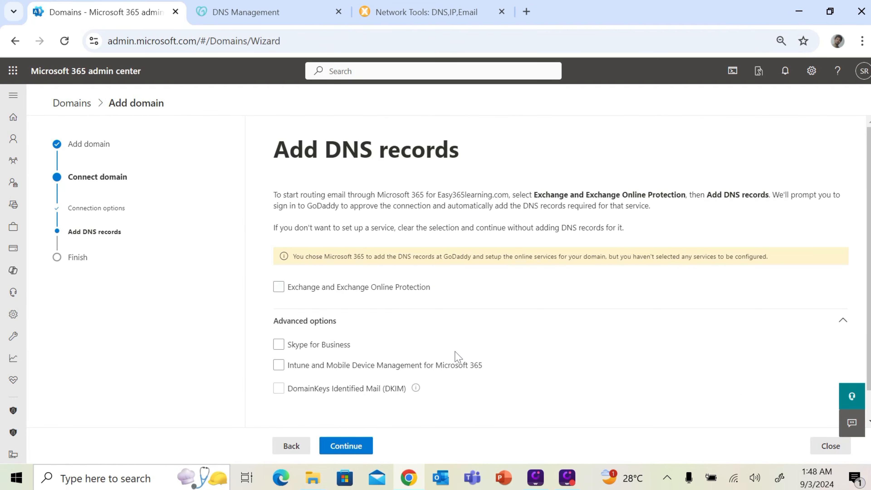
pyautogui.scroll(-1, 430, 321)
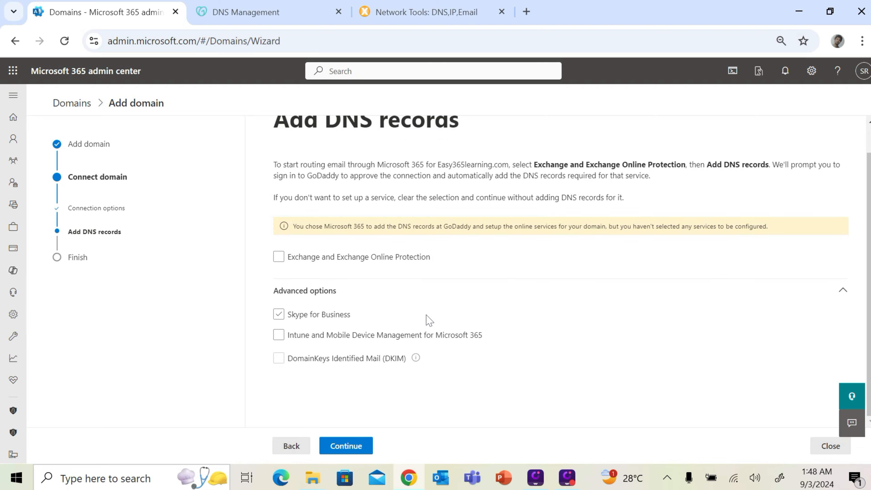
pyautogui.click(369, 444)
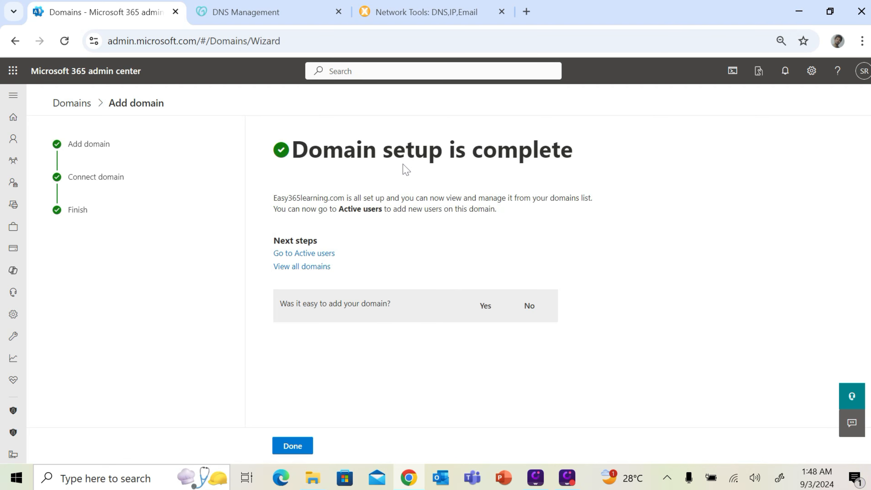
pyautogui.moveTo(308, 150); pyautogui.dragTo(572, 176)
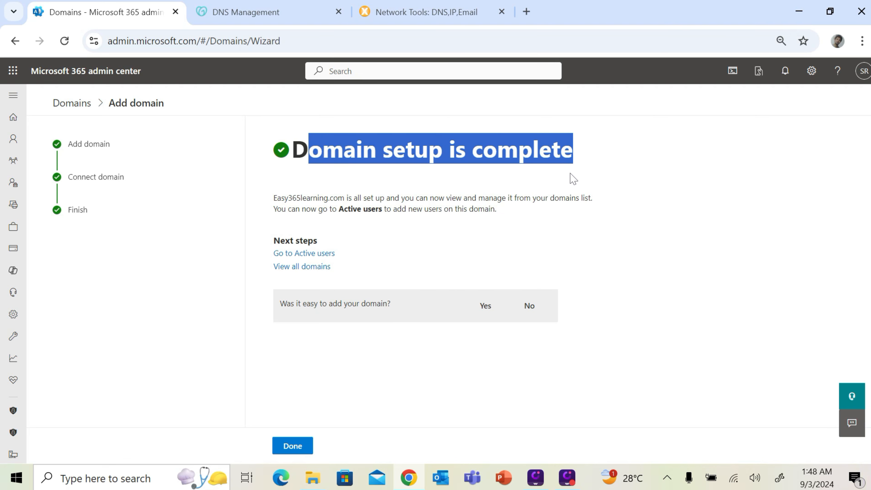
pyautogui.click(302, 447)
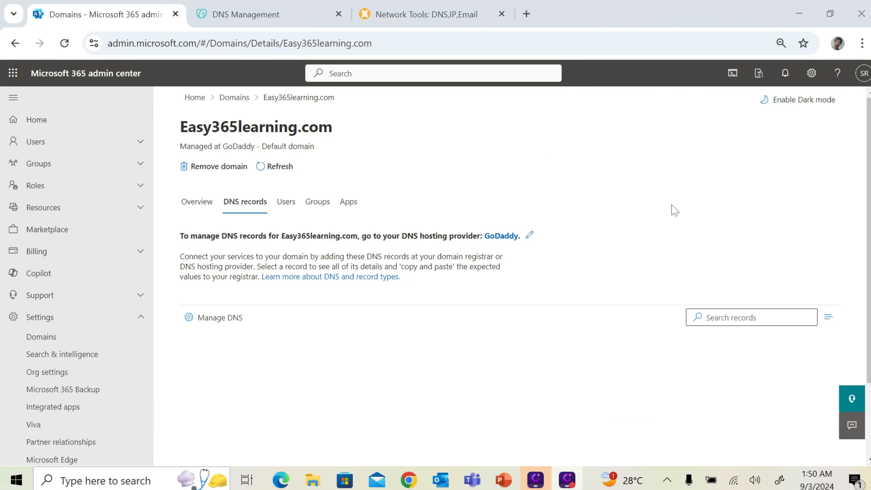
# Run an mx:easy365learning.com lookup in MxToolbox and confirm the Outlook mail protection host
pyautogui.click(442, 21)
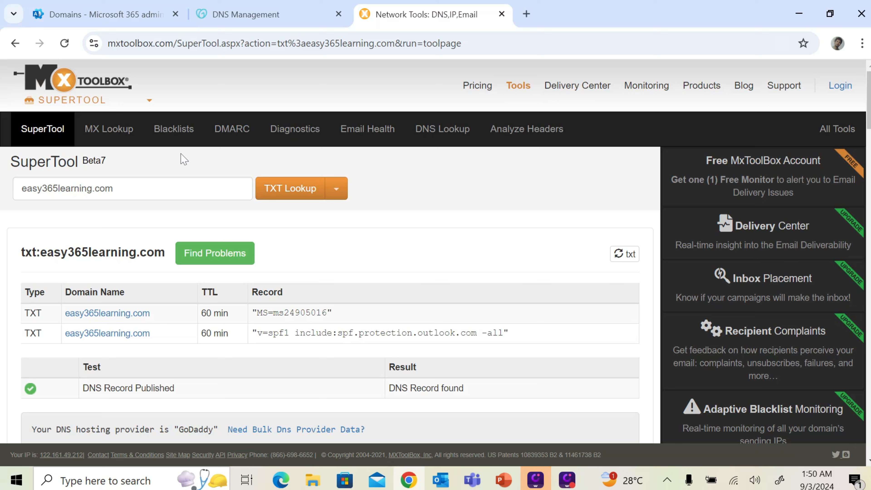
pyautogui.moveTo(21, 188); pyautogui.dragTo(115, 189)
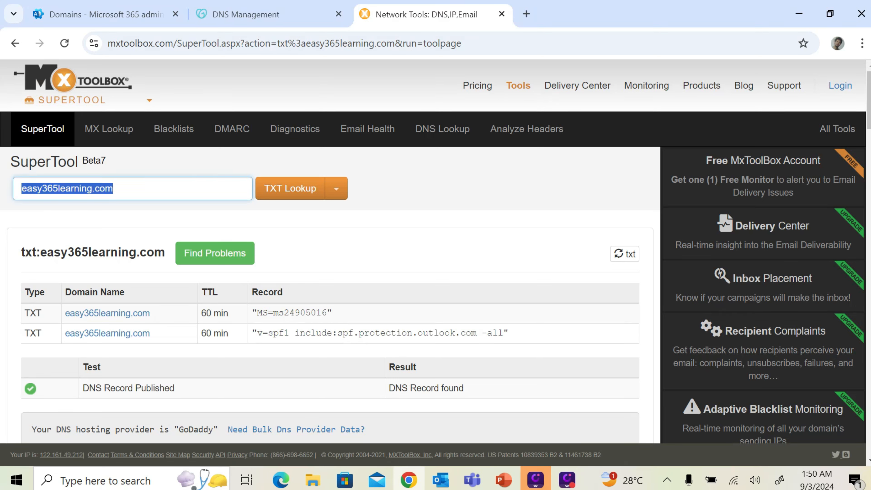
pyautogui.click(22, 188)
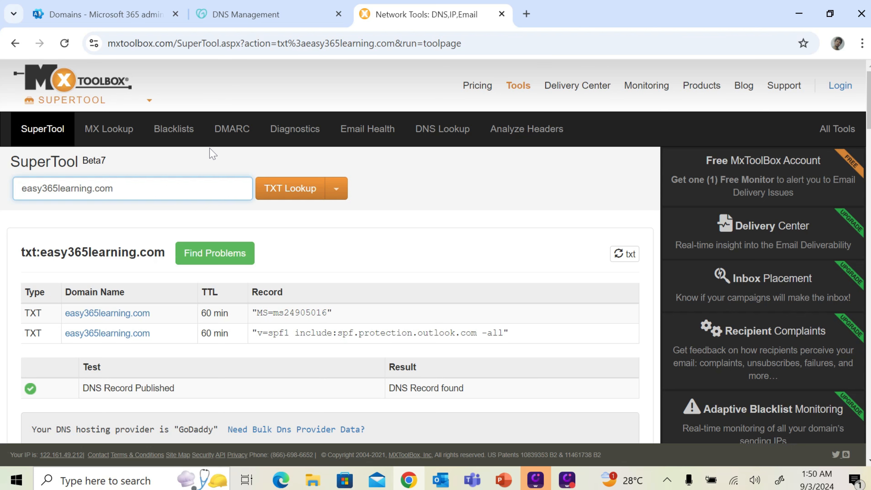
pyautogui.write('mx')
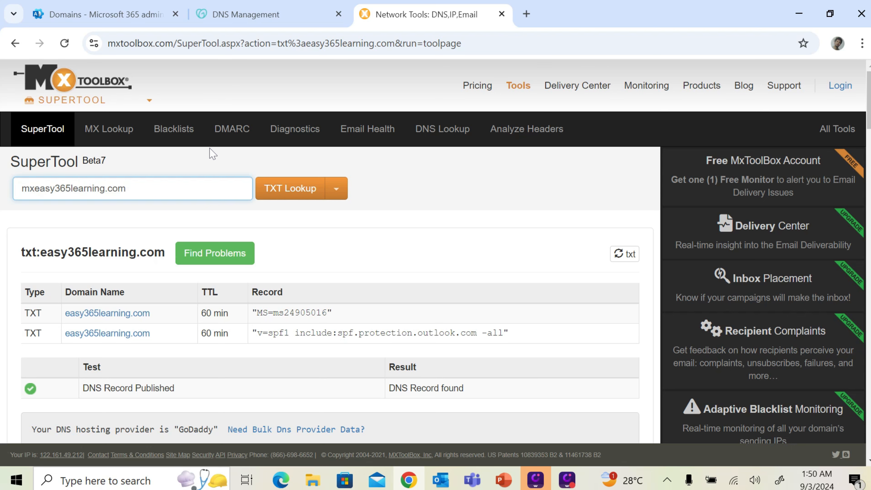
pyautogui.write(':')
pyautogui.press('Return')
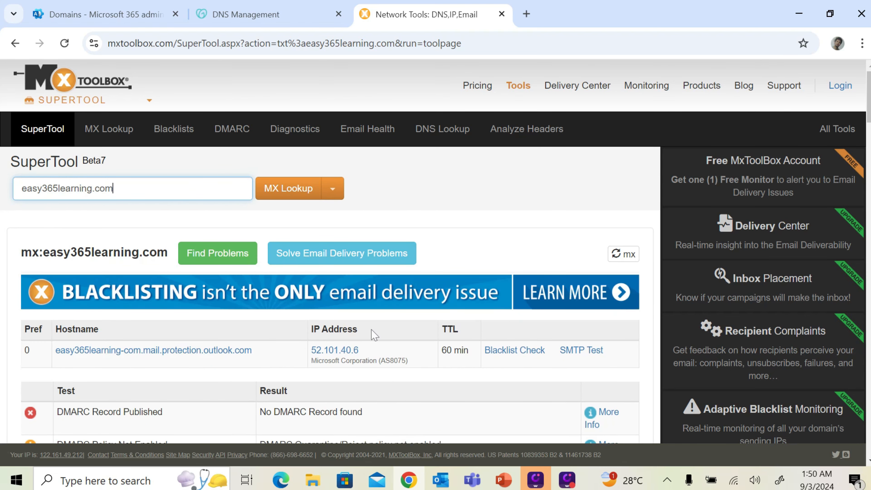
pyautogui.moveTo(273, 361); pyautogui.dragTo(146, 360)
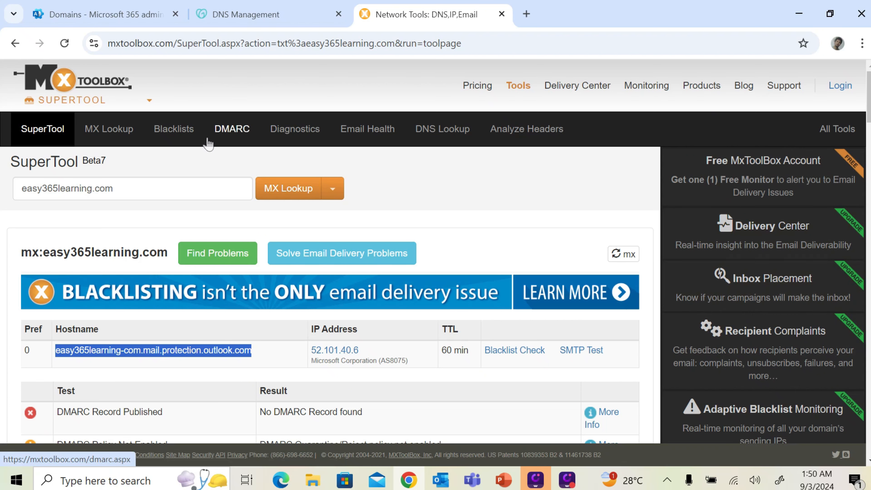
# Look up autodiscover.easy365learning.com, then return to the Microsoft 365 admin center
pyautogui.click(22, 188)
pyautogui.click(22, 188)
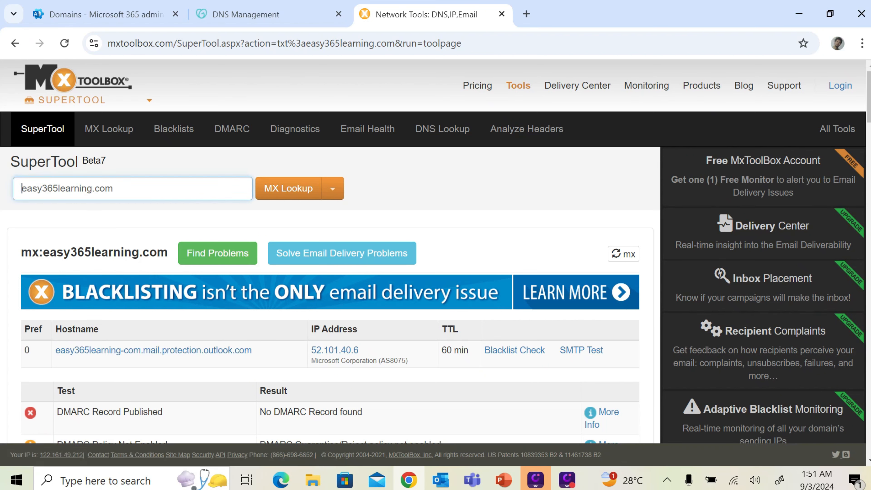
pyautogui.write('autod')
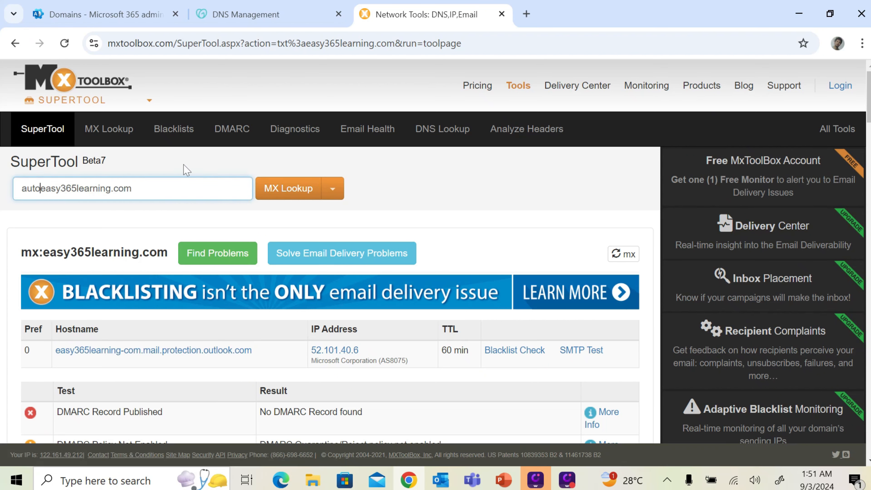
pyautogui.write('iscover.')
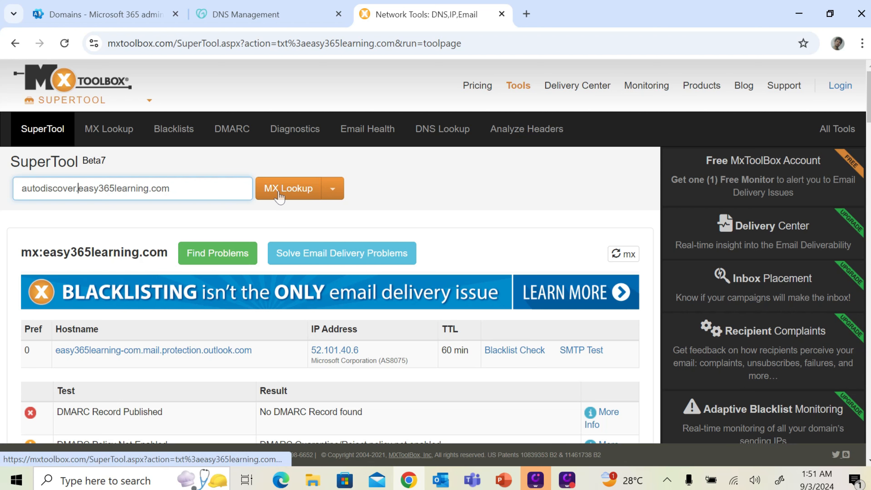
pyautogui.hotkey('ctrl', 'a')
pyautogui.press('Return')
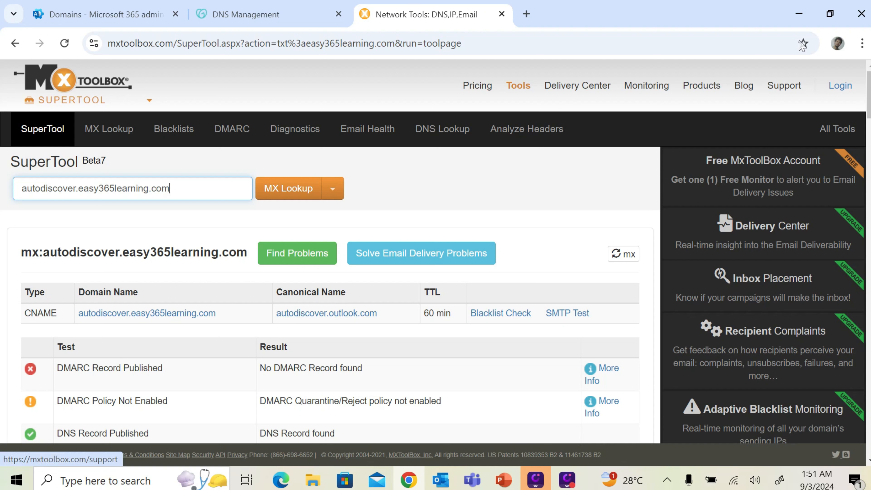
pyautogui.click(811, 11)
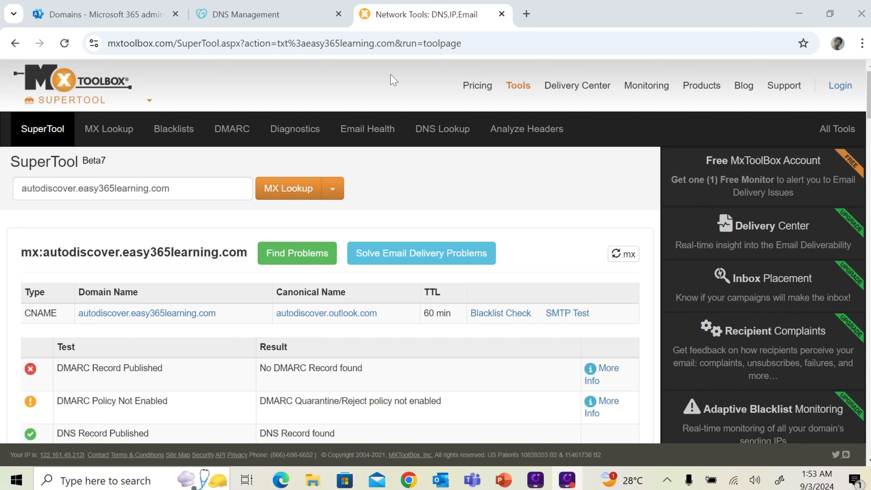
pyautogui.click(137, 13)
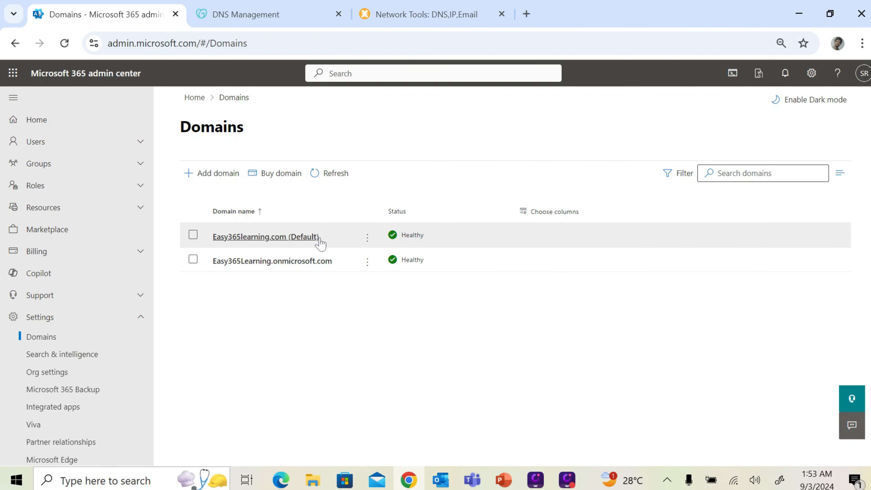
# Go to Users > Active users and open the global administrator's details panel
pyautogui.click(58, 141)
pyautogui.click(68, 167)
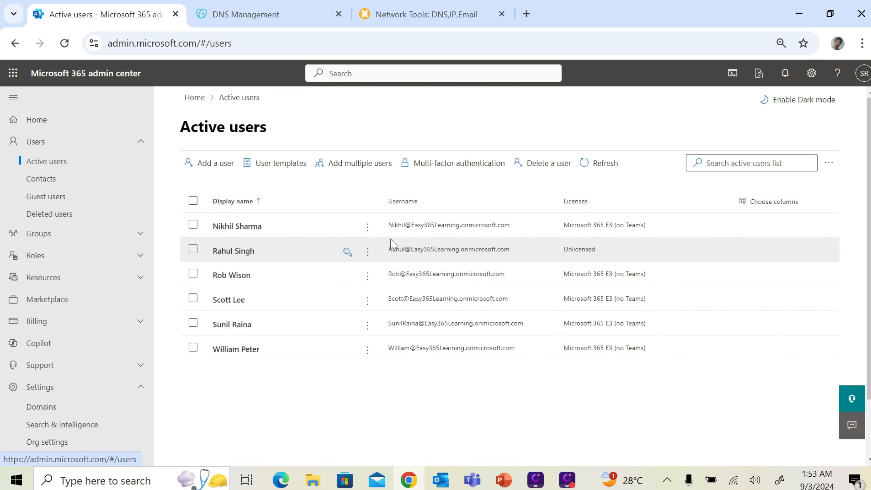
pyautogui.click(236, 327)
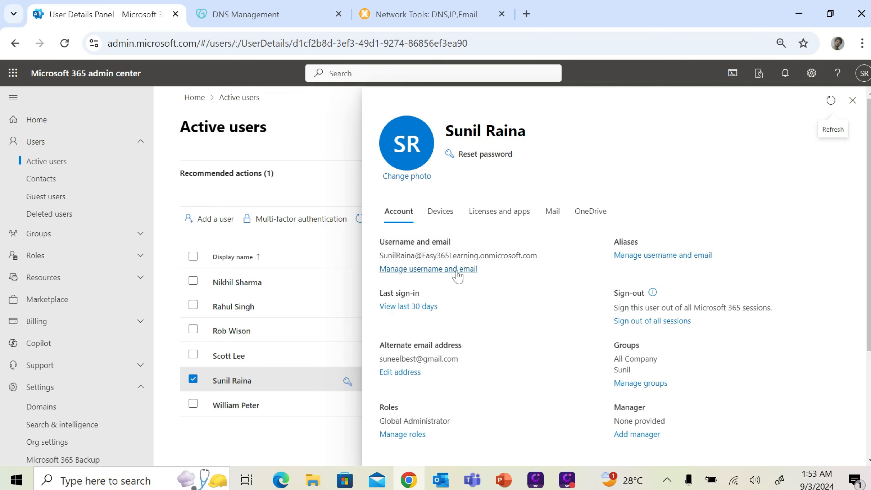
# Add an Easy365learning.com alias with the user's username under Manage username and email
pyautogui.click(452, 272)
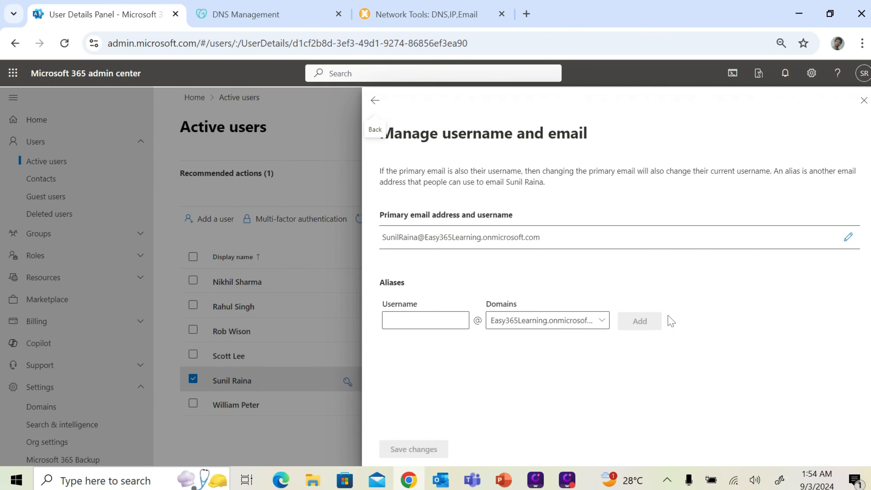
pyautogui.click(535, 328)
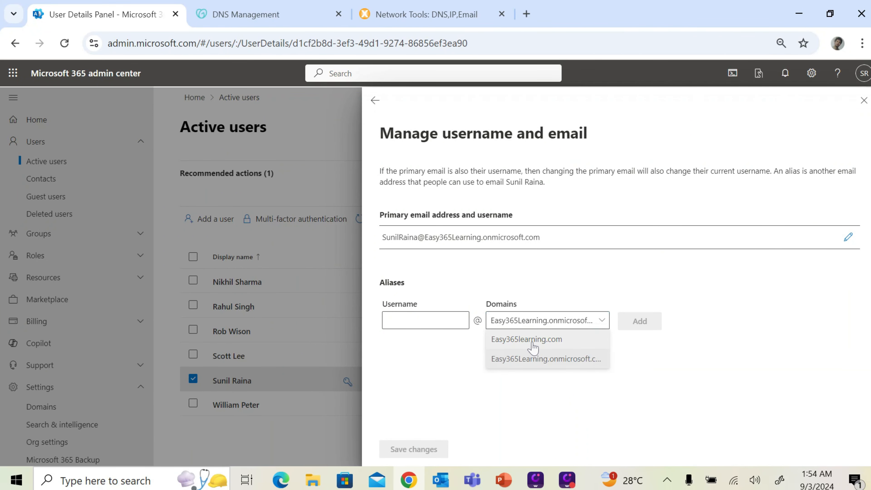
pyautogui.click(532, 339)
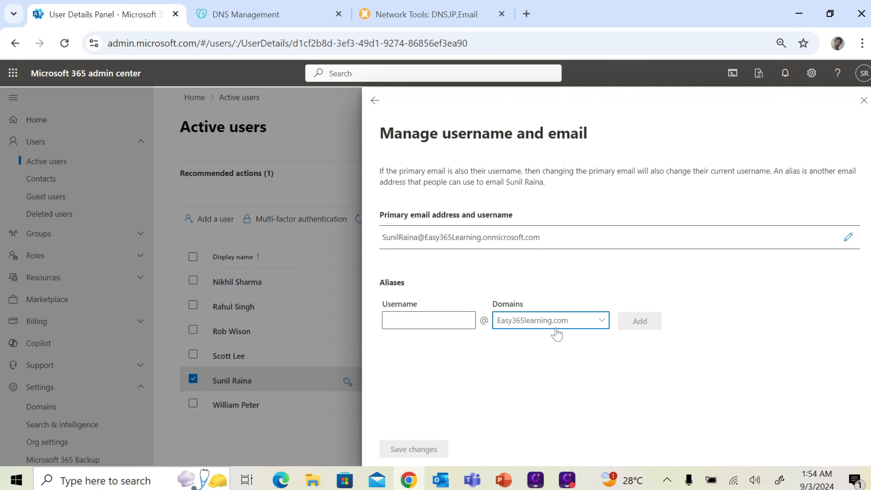
pyautogui.click(470, 321)
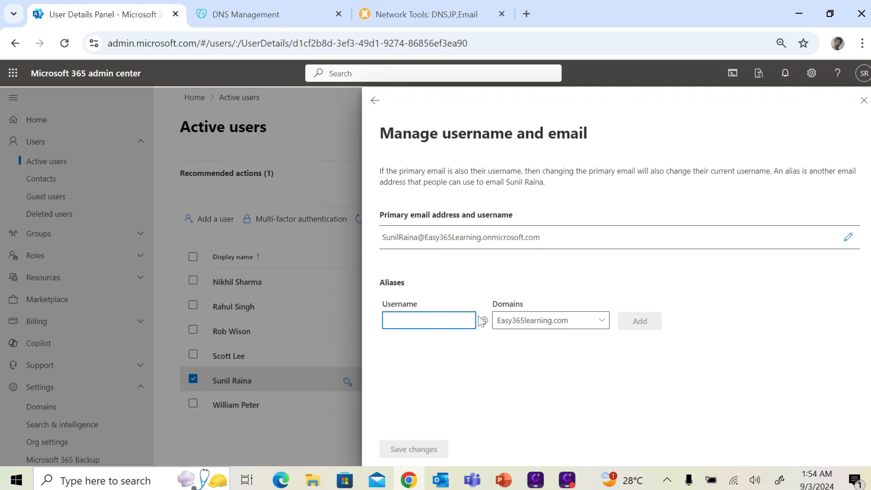
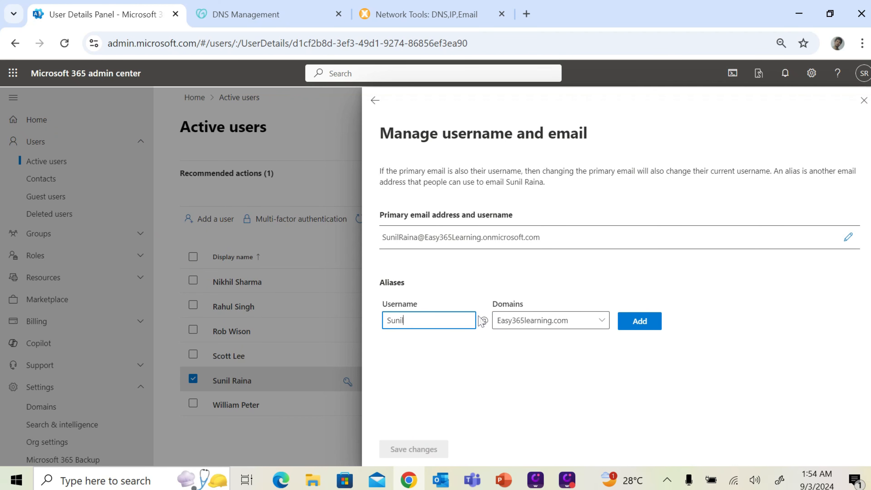
pyautogui.click(655, 325)
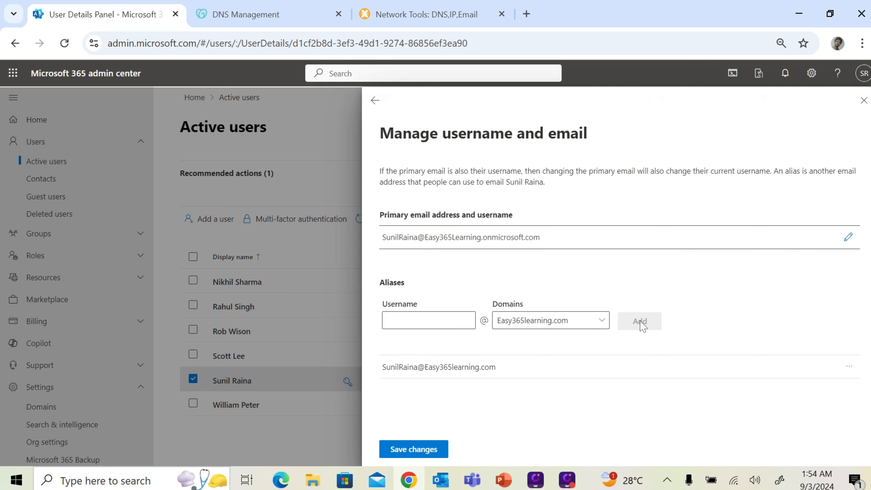
# Make the new Easy365learning.com alias the primary email and save the changes
pyautogui.click(850, 366)
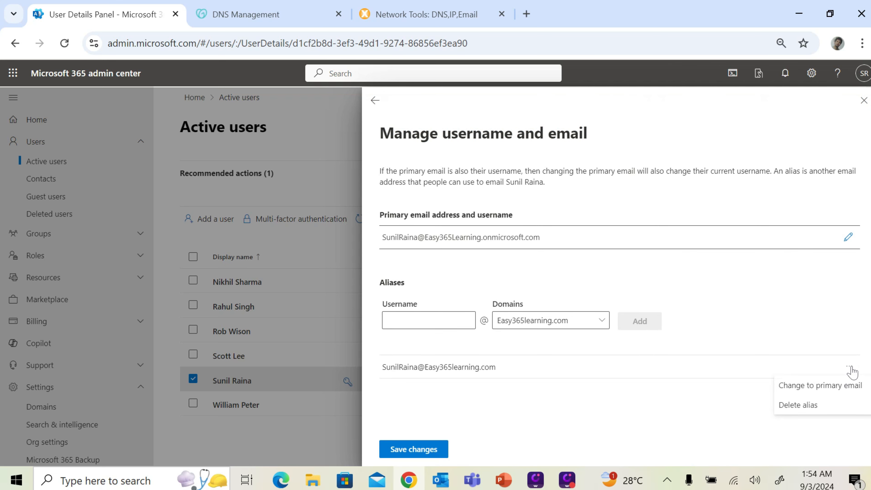
pyautogui.click(804, 386)
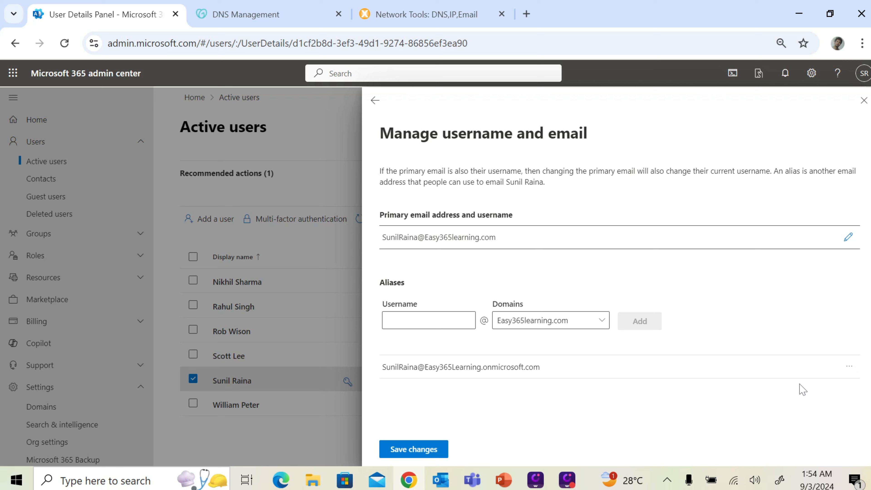
pyautogui.click(424, 453)
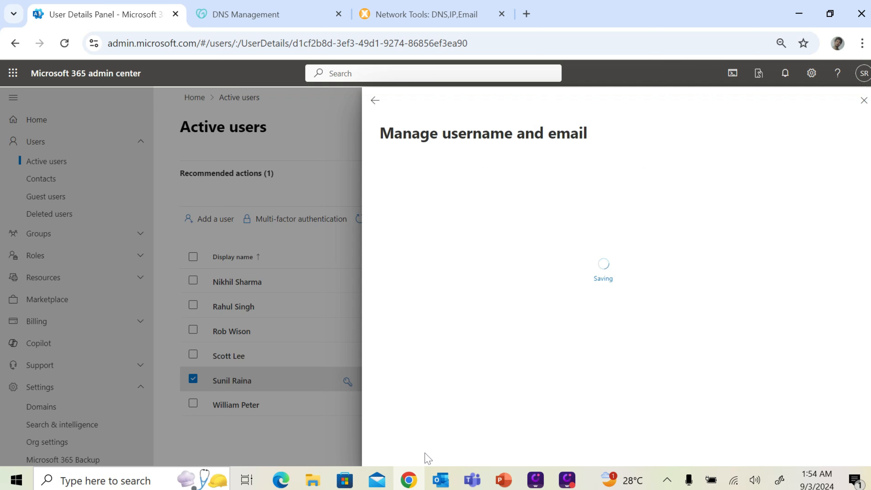